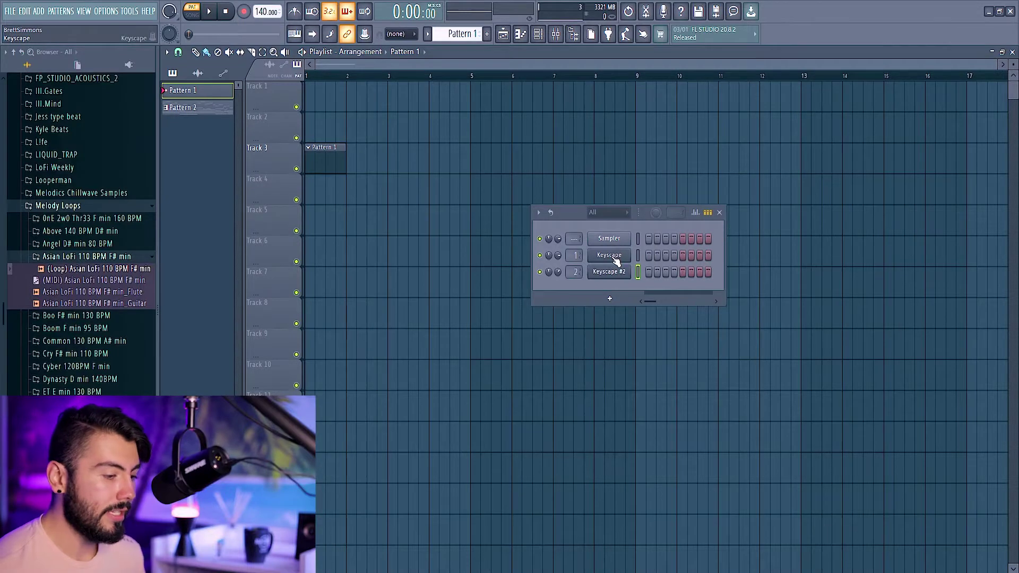
- Import the Asian LoFi 110 BPM F# min MIDI file into the first Keyscape channel and play it back
left_click(615, 259)
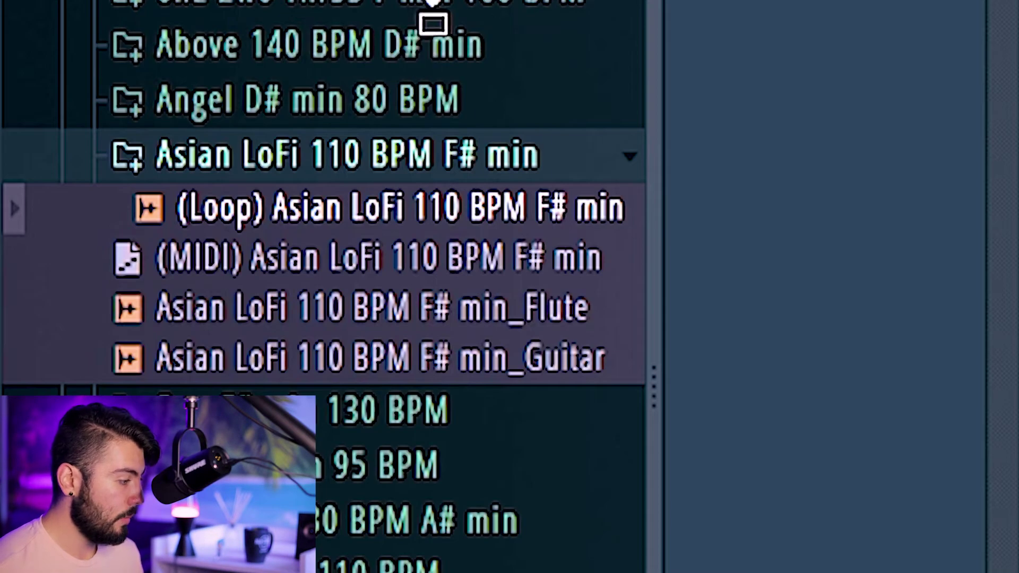
left_click_drag(283, 213, 615, 258)
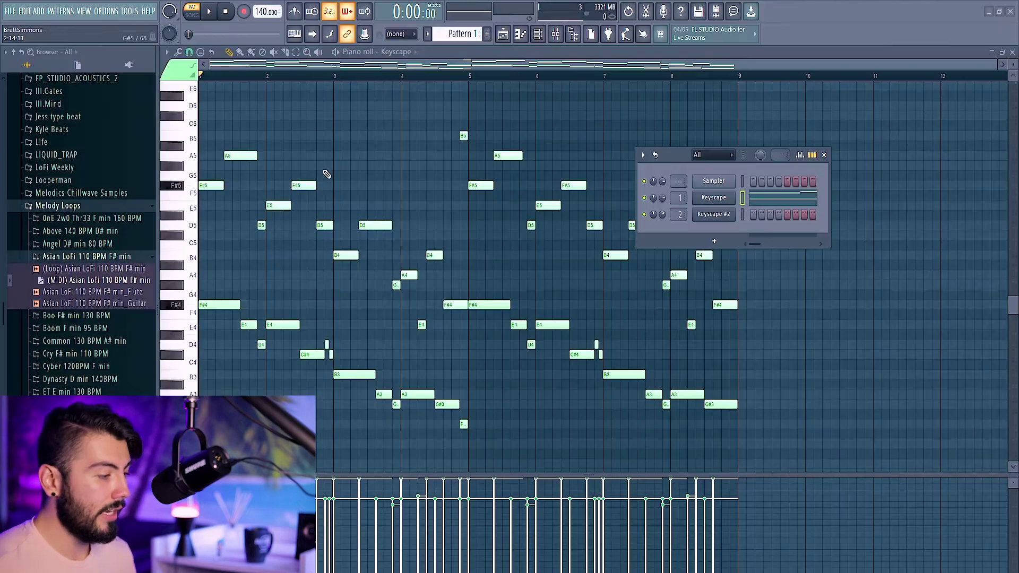
key("space")
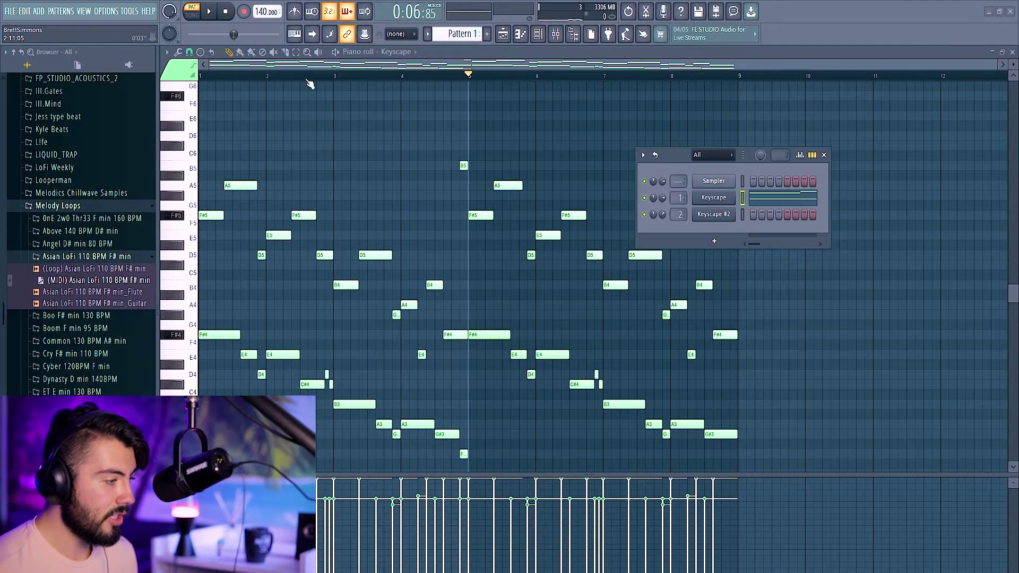
- Complete the F#3, A3, C#4 chord at bar 1 and enter an E3, G#3, B3 chord at bar 3 in the second Keyscape channel
scroll(263, 100, "down", 3)
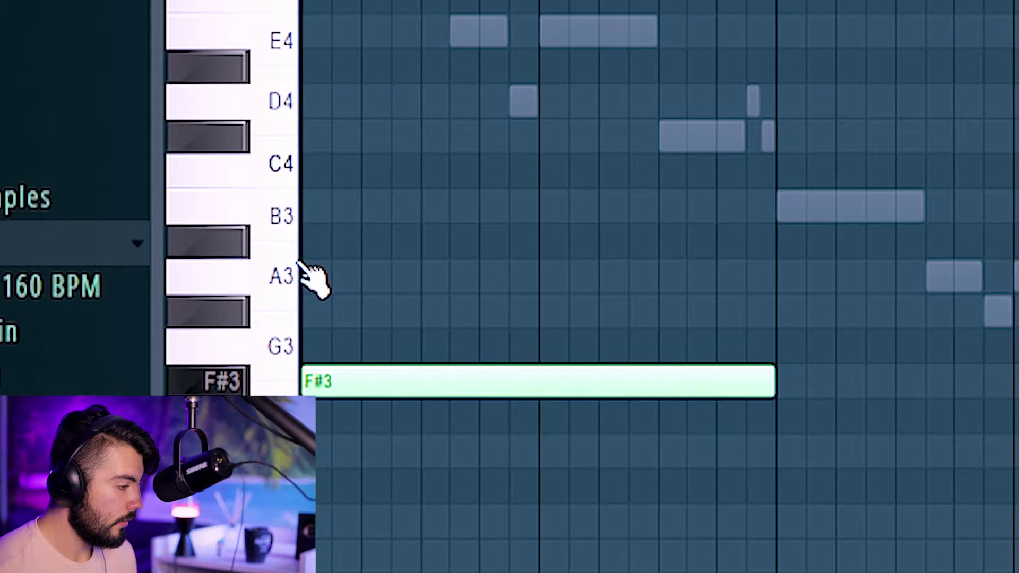
left_click(325, 277)
left_click(308, 132)
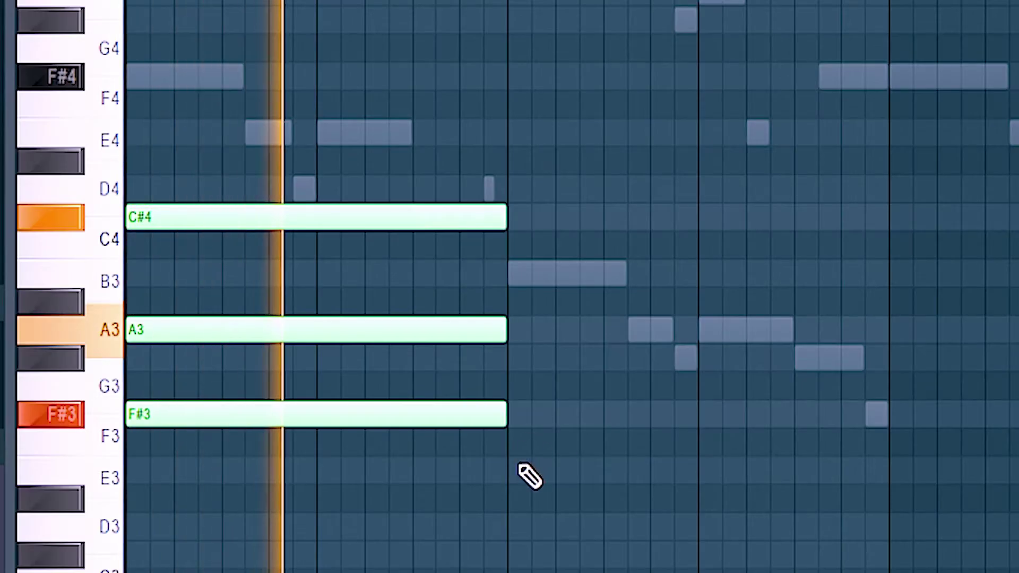
left_click(796, 449)
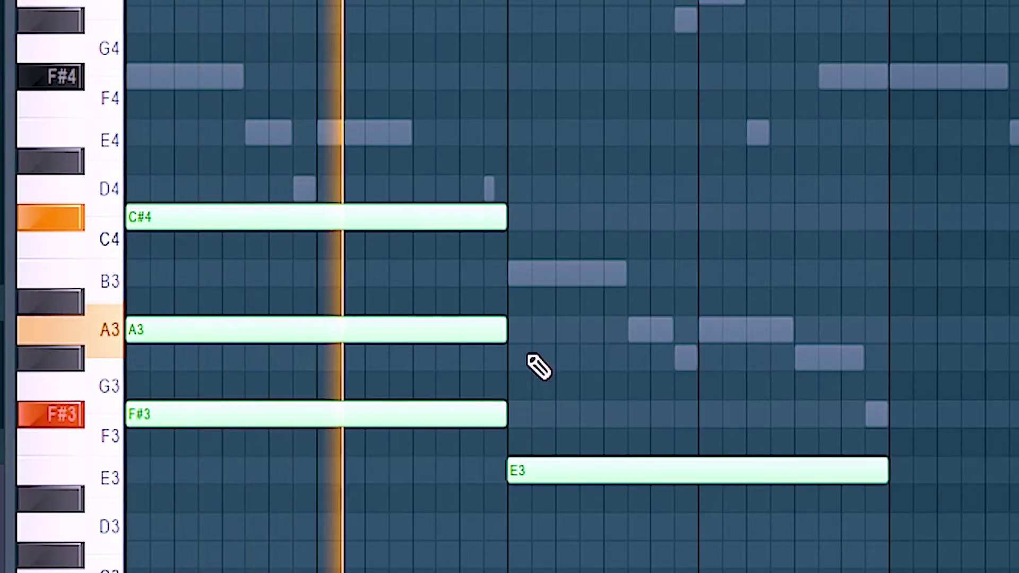
left_click(540, 359)
left_click(517, 273)
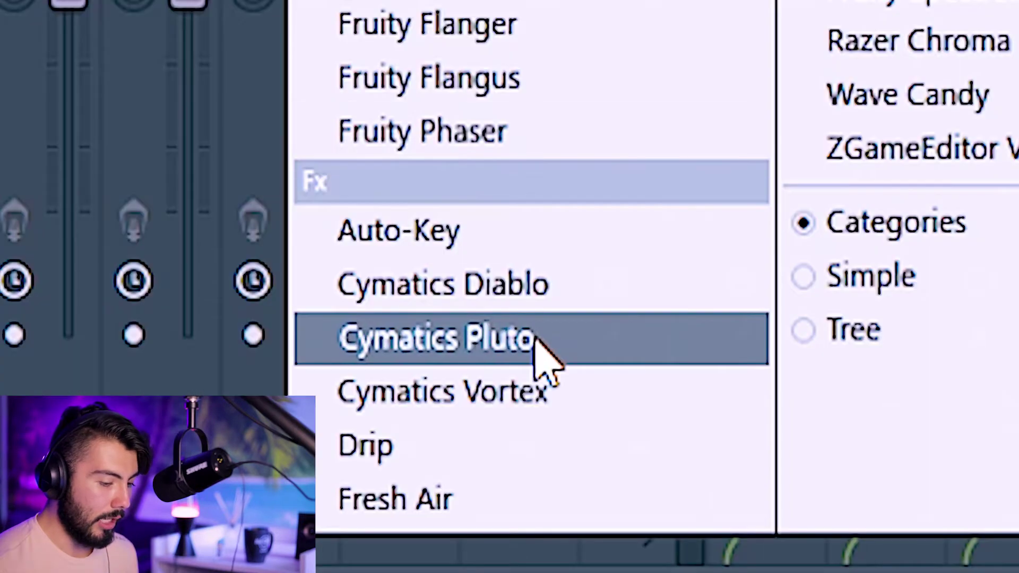
- Add Cymatics Pluto and Drip to mixer insert 6, and load Pluto's factory Lofi preset Ambient
left_click(538, 340)
left_click(468, 448)
left_click(439, 466)
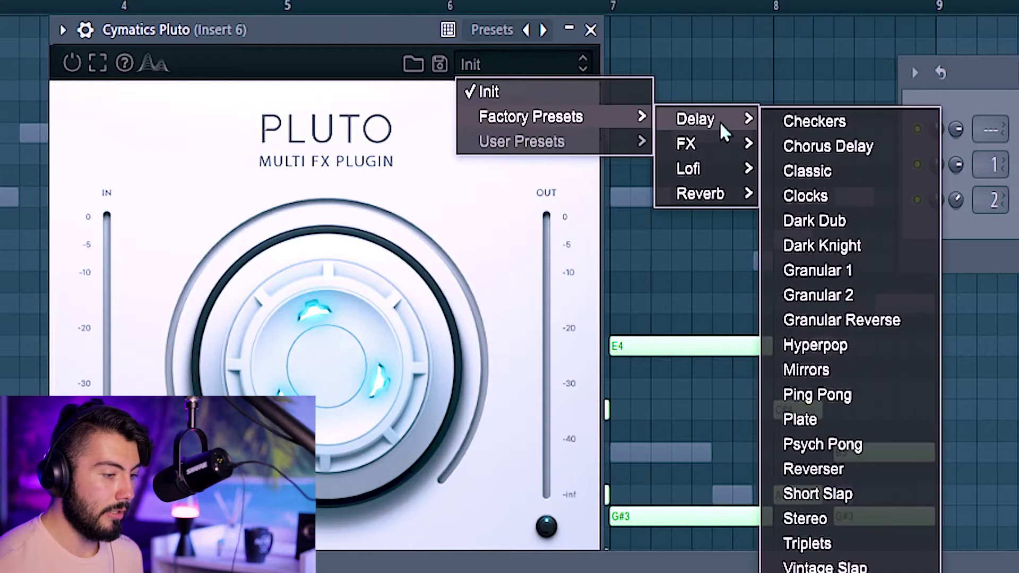
mouse_move(708, 168)
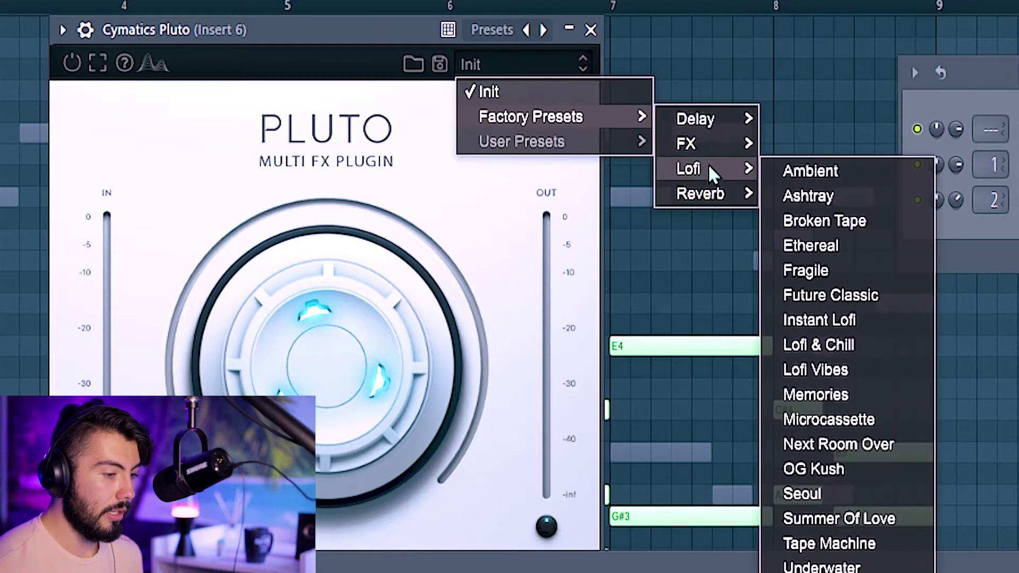
left_click(810, 171)
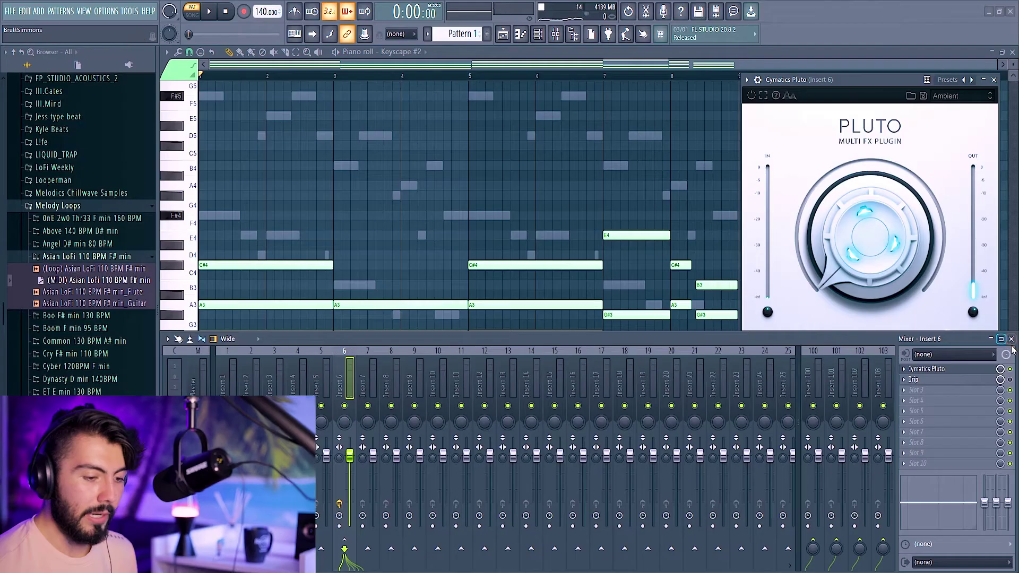
- Close the mixer, move the Pluto window over the notes, and show its star-icon effect's controls
left_click(1013, 348)
left_click_drag(821, 80, 658, 63)
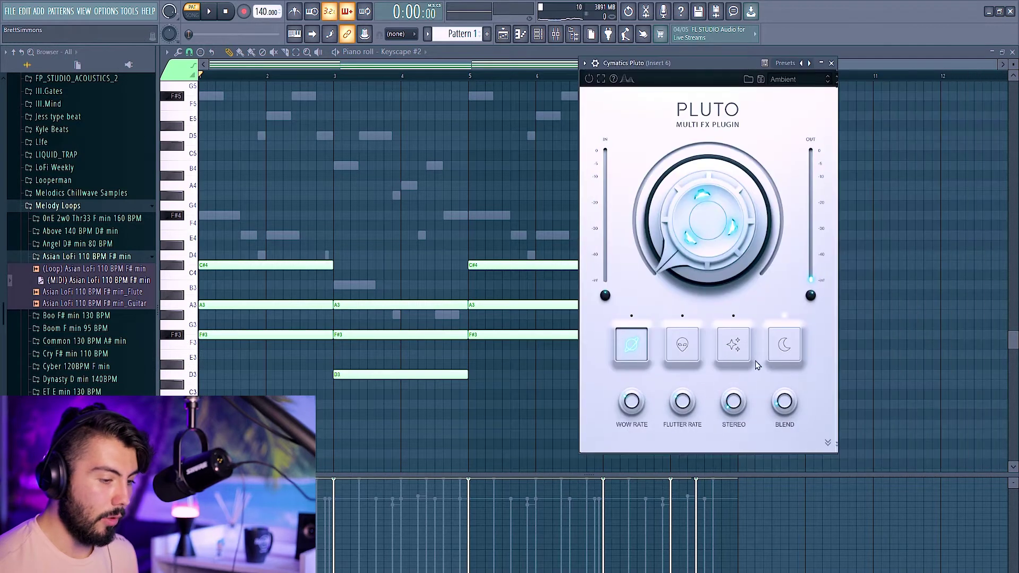
left_click(734, 345)
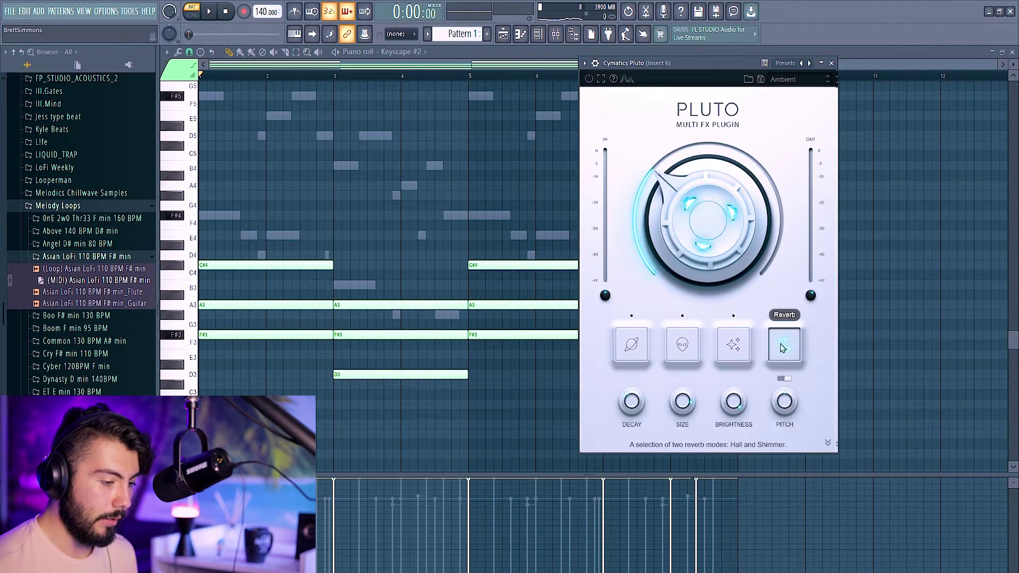
- Try Pluto's factory Reverb presets Air and Cathedral on the chords
left_click(796, 79)
mouse_move(798, 105)
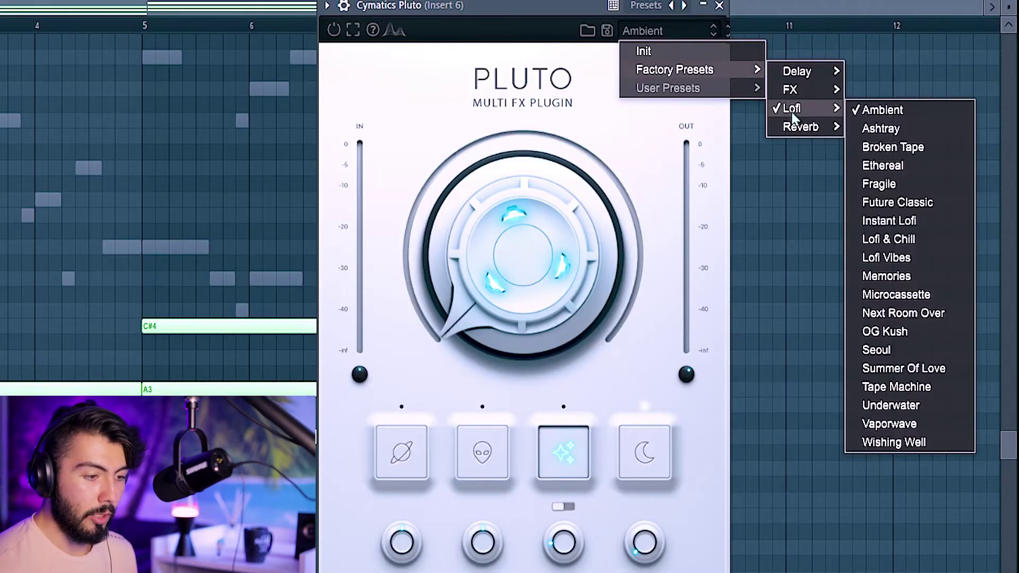
left_click(777, 127)
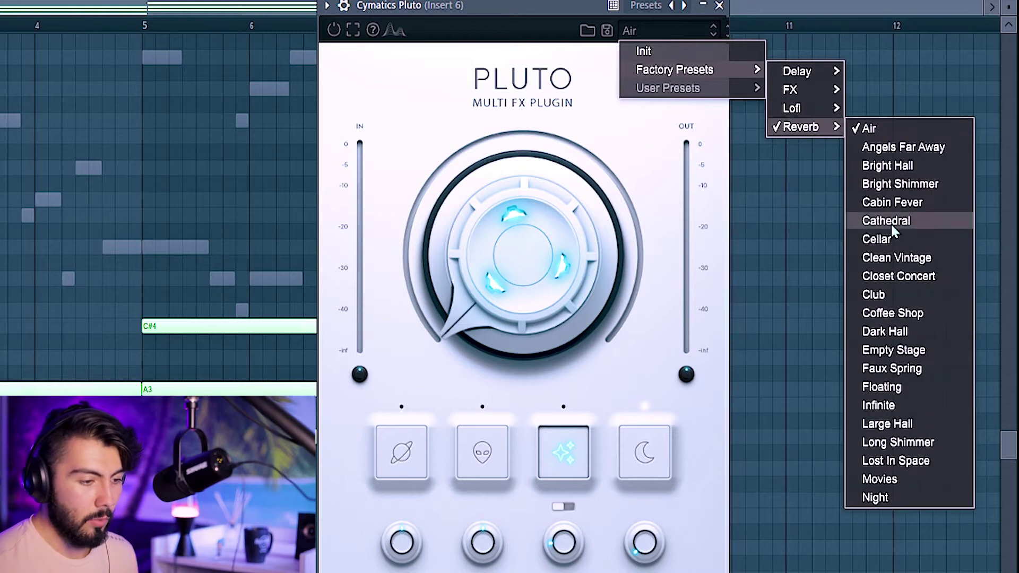
left_click(897, 227)
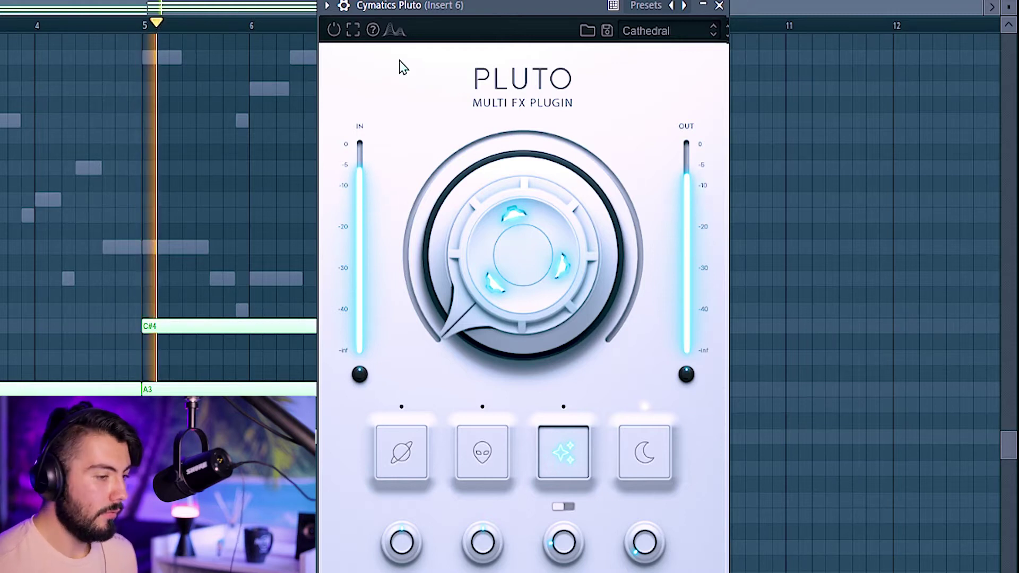
- Audition Pluto's factory Delay preset Dark Knight while the pattern plays
left_click(647, 36)
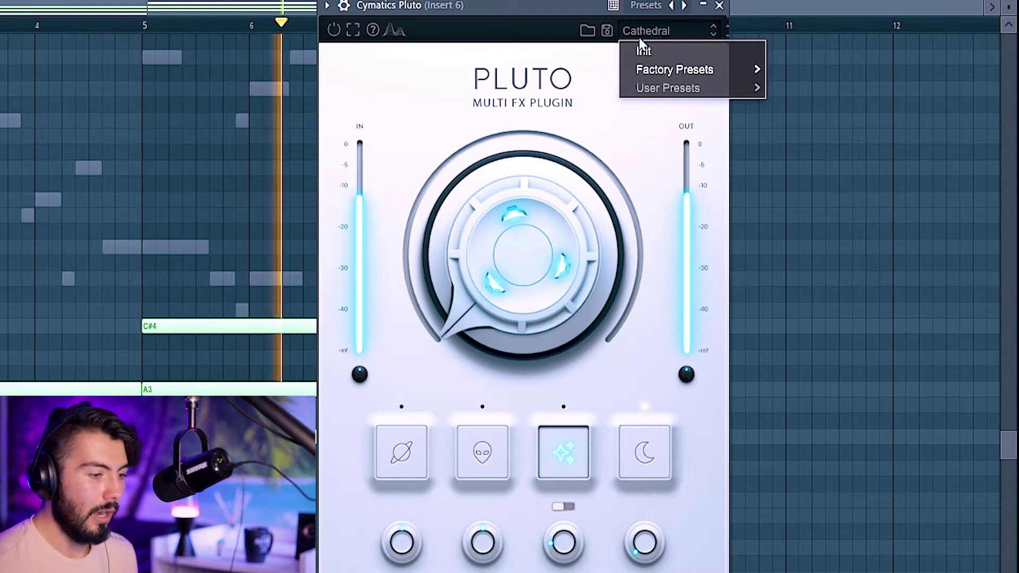
mouse_move(661, 74)
mouse_move(796, 71)
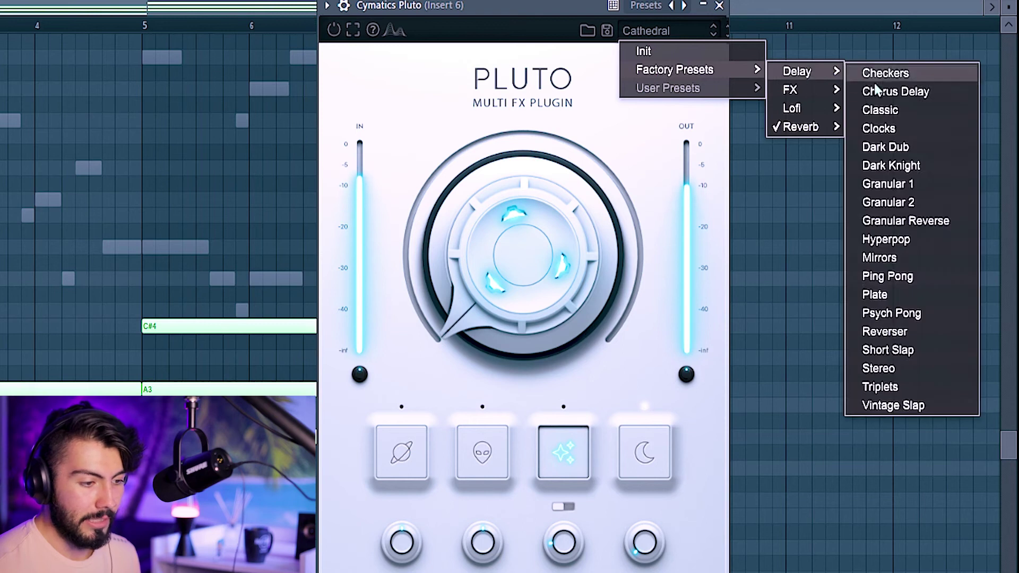
left_click(897, 166)
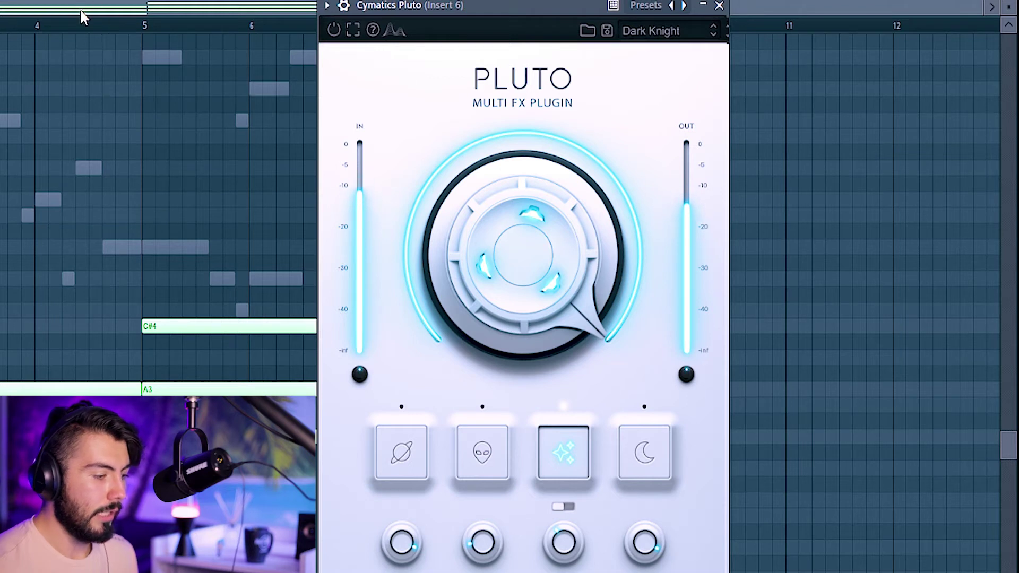
key("space")
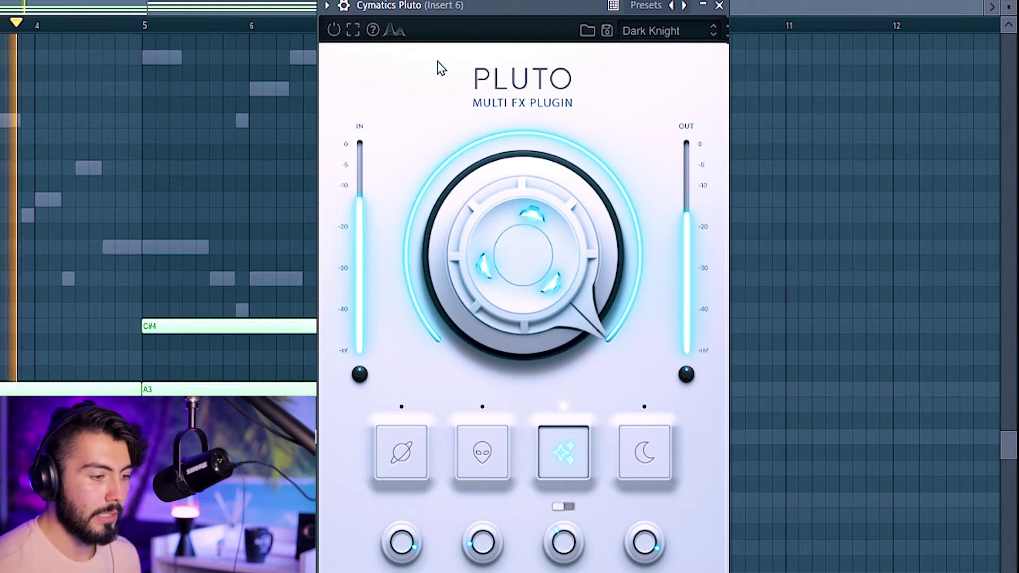
- Audition Pluto's Checkers delay preset and its Lotus preset with the pattern
left_click(654, 32)
left_click(532, 86)
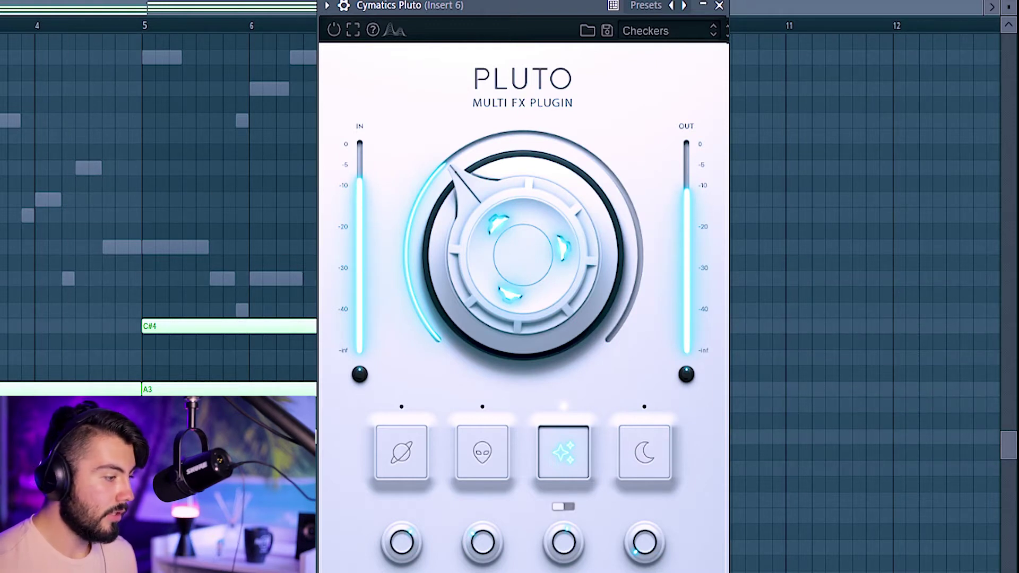
left_click(654, 31)
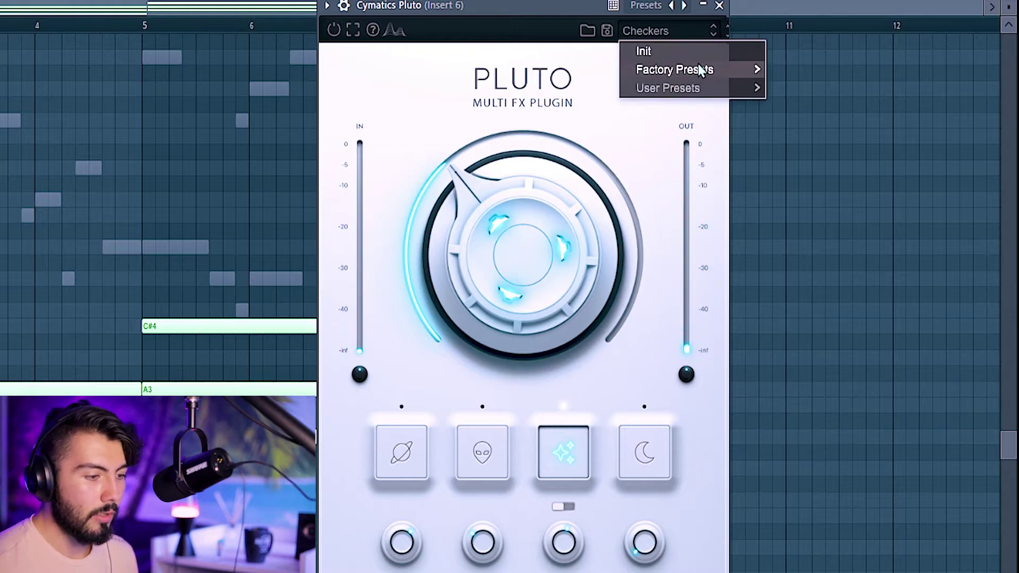
mouse_move(699, 64)
mouse_move(806, 99)
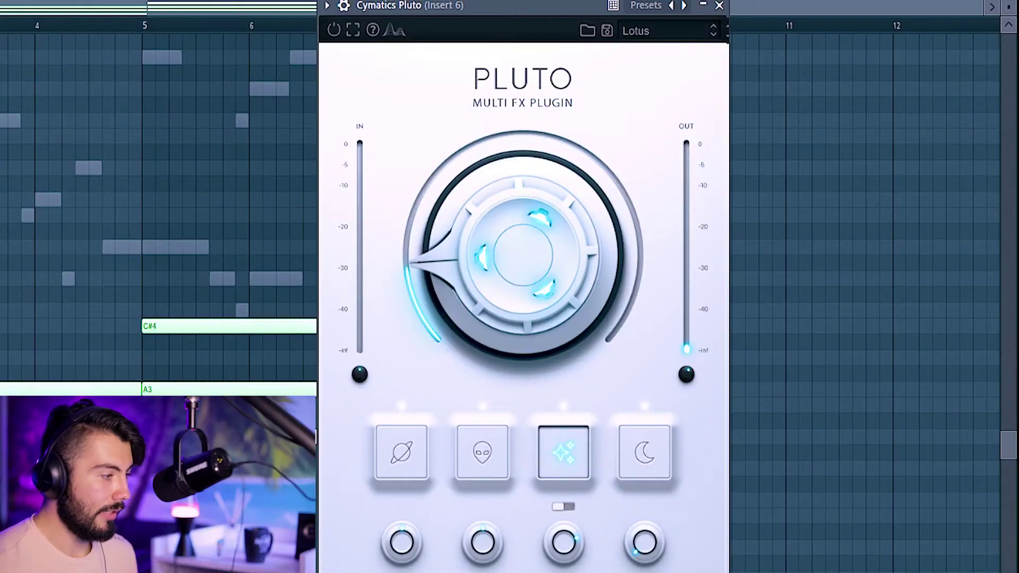
key("space")
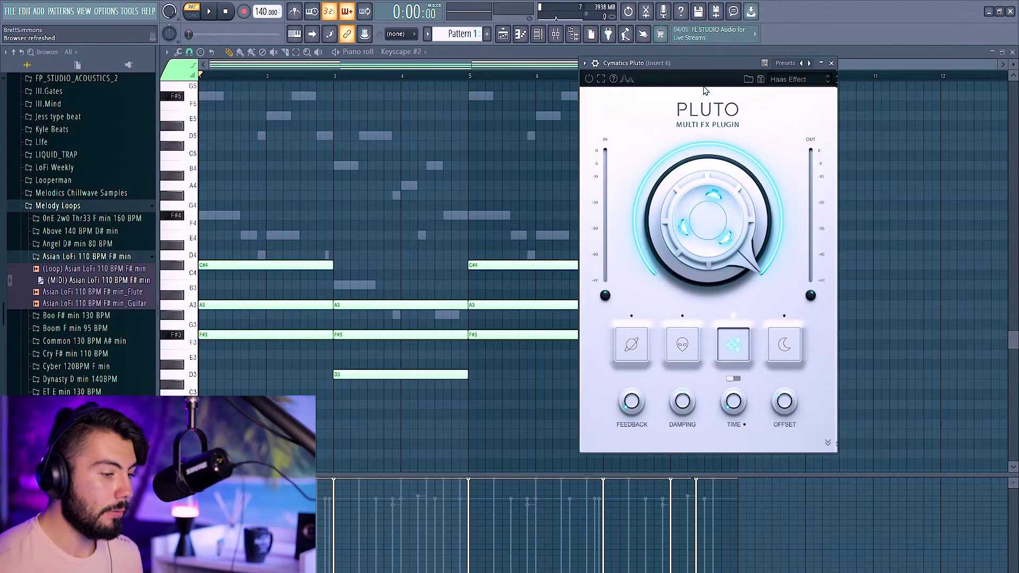
- Load Pluto's factory Lofi preset Ambient and close the plugin window
left_click(804, 79)
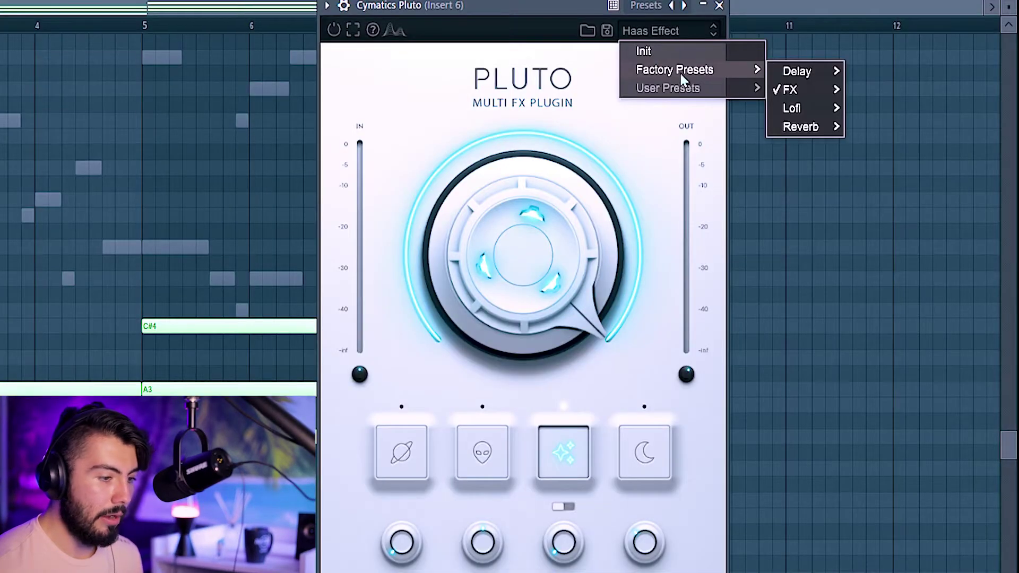
mouse_move(812, 107)
left_click(870, 108)
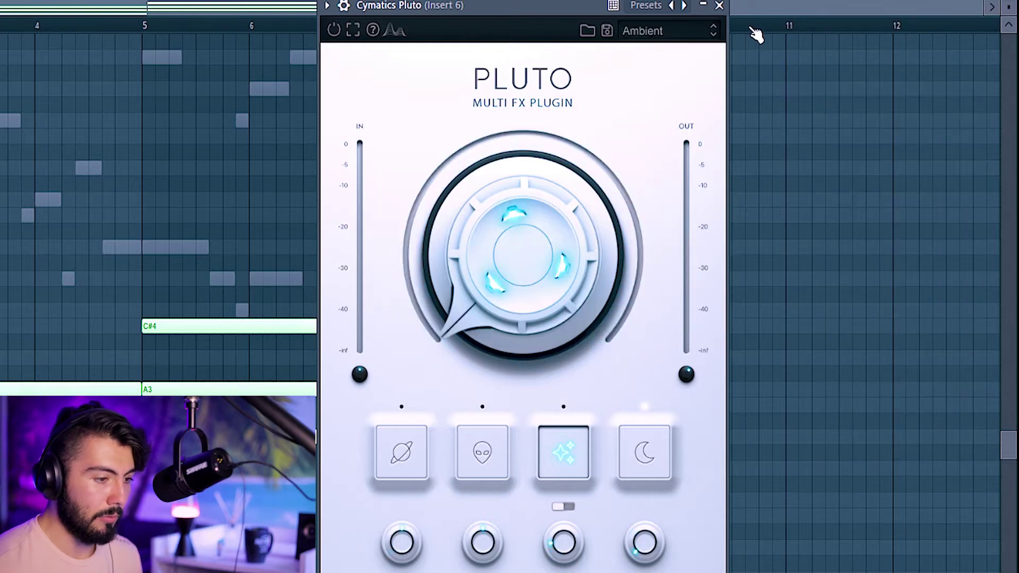
left_click(721, 5)
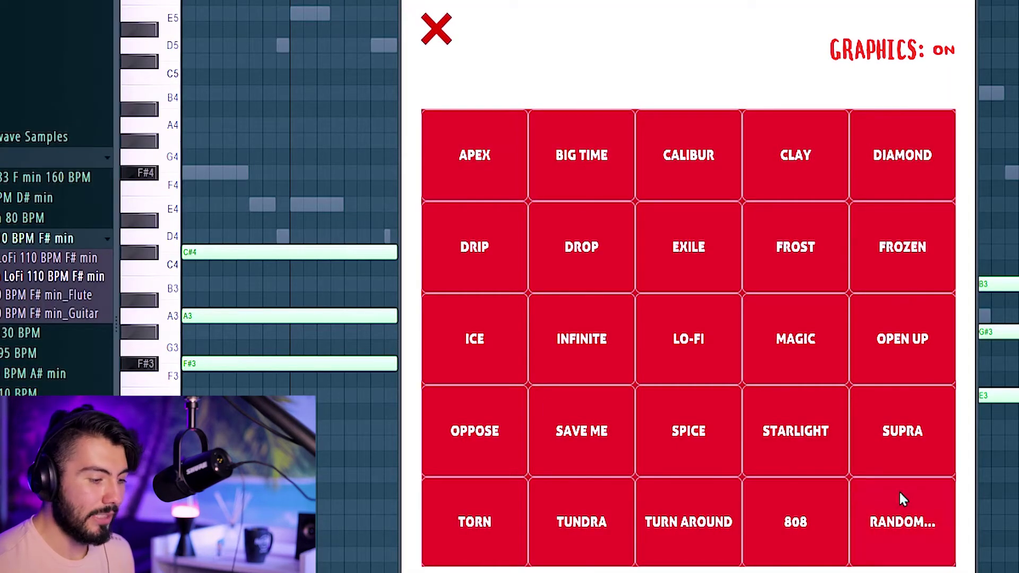
- Audition Drip's Apex preset, and play its Big Time preset with the Overall amount lowered to about the middle
left_click(475, 157)
key("space")
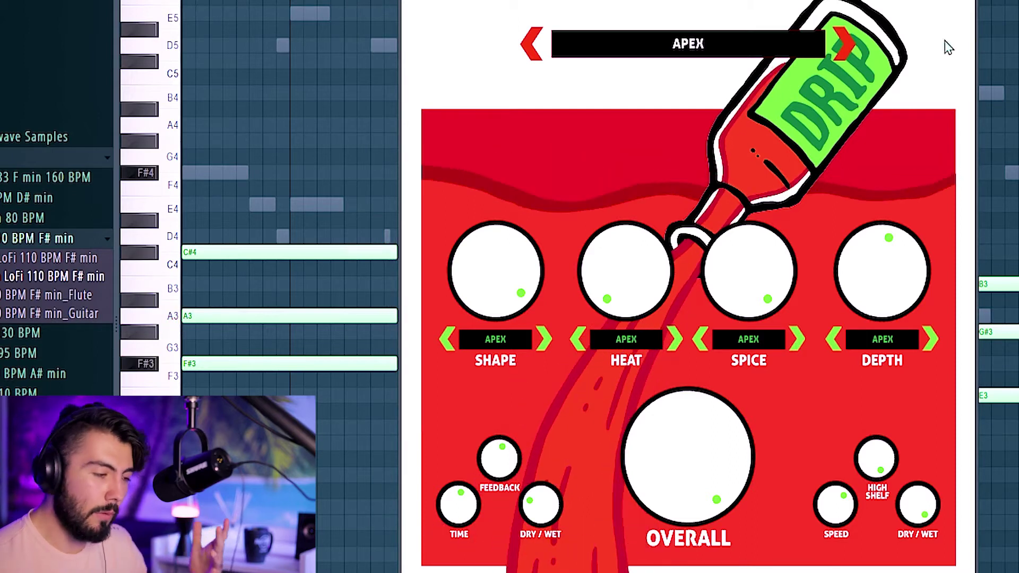
left_click(726, 50)
left_click(629, 152)
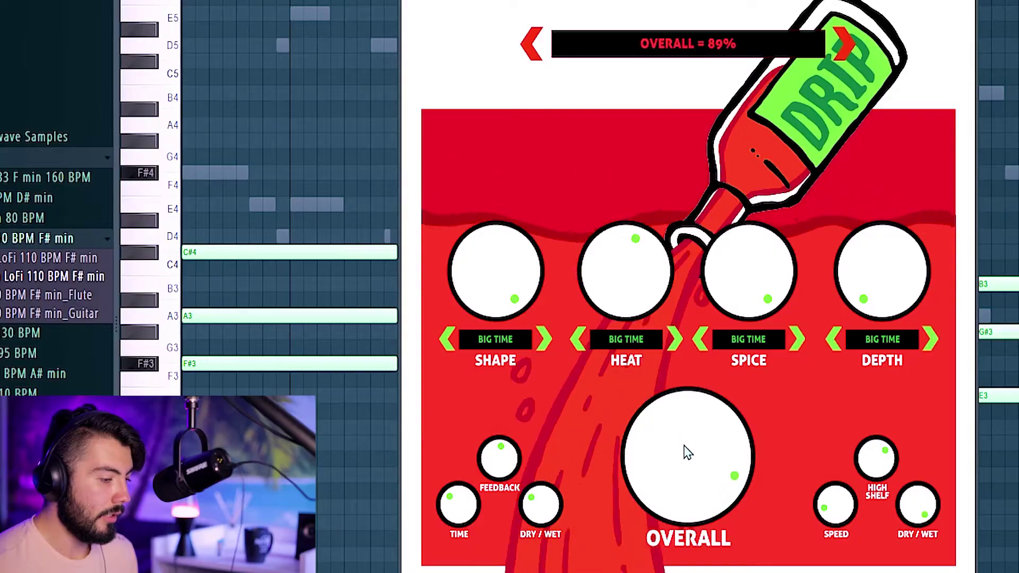
left_click_drag(683, 451, 685, 525)
key("space")
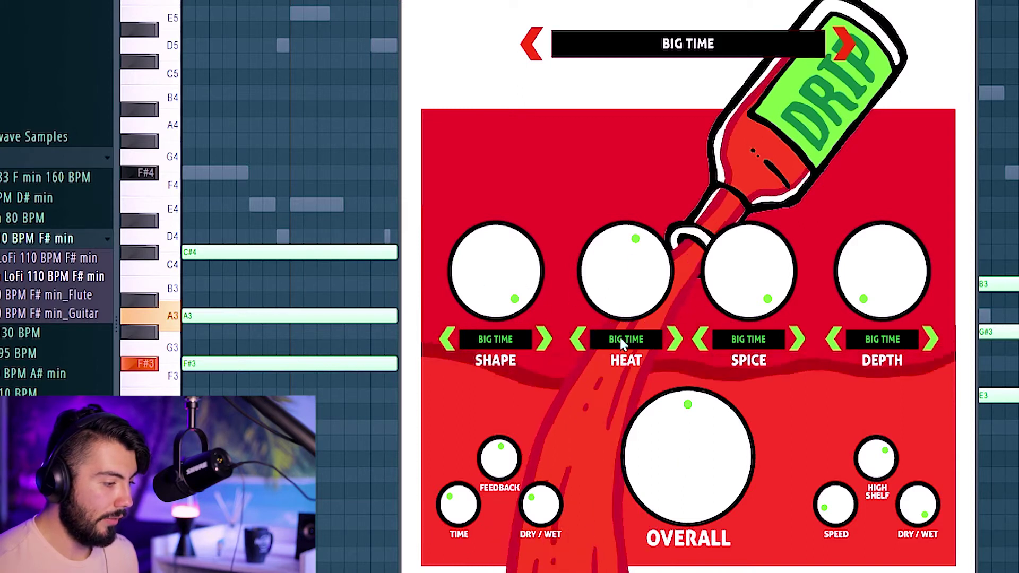
- Try Drip's Calibur preset with the delay time set to 376 ms and the feedback turned down
left_click(638, 342)
left_click_drag(466, 517, 463, 501)
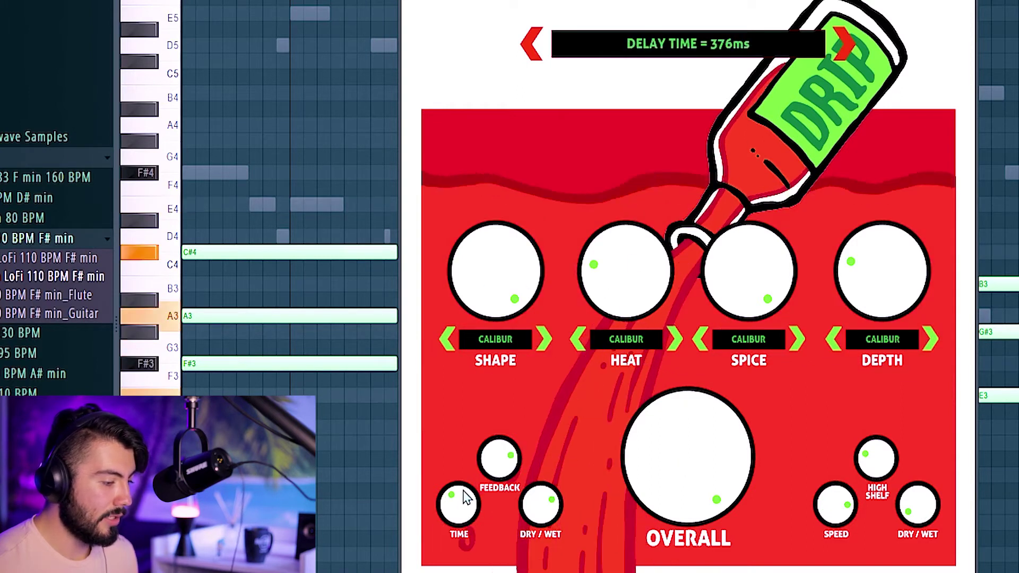
left_click_drag(499, 462, 497, 488)
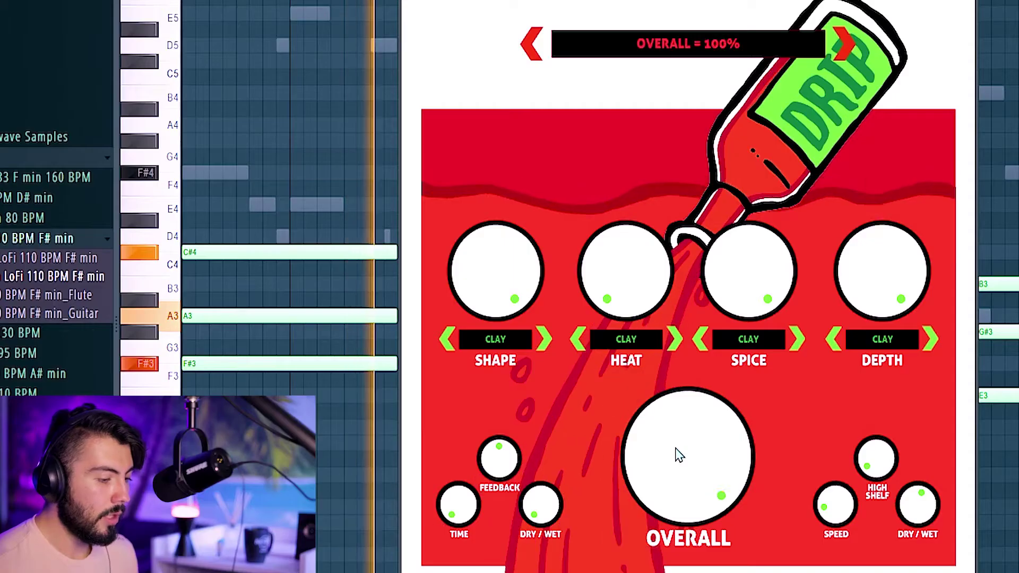
- Try Drip's Clay preset with the Overall amount reduced to around the middle
left_click_drag(678, 455, 682, 563)
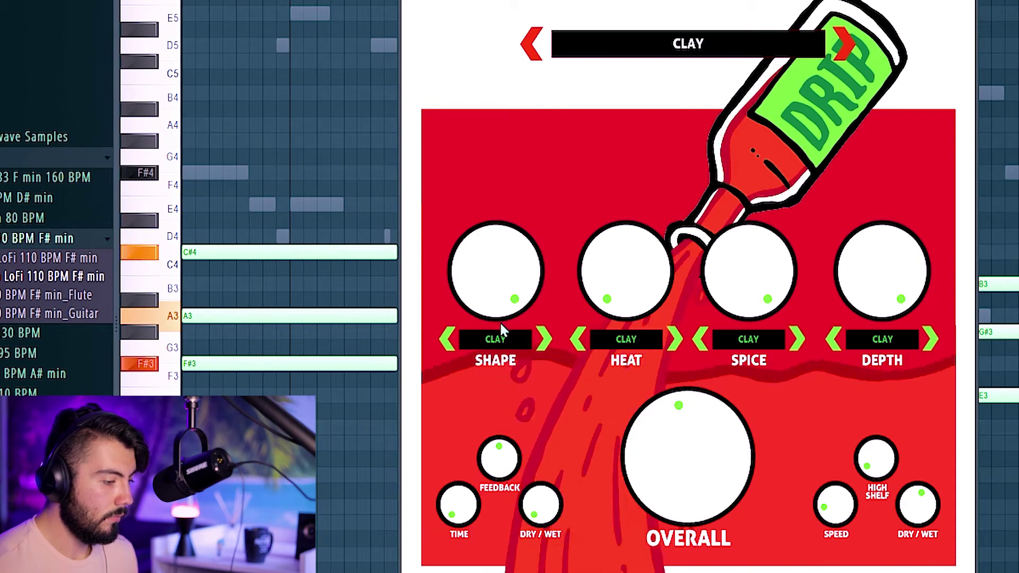
left_click_drag(648, 448, 641, 423)
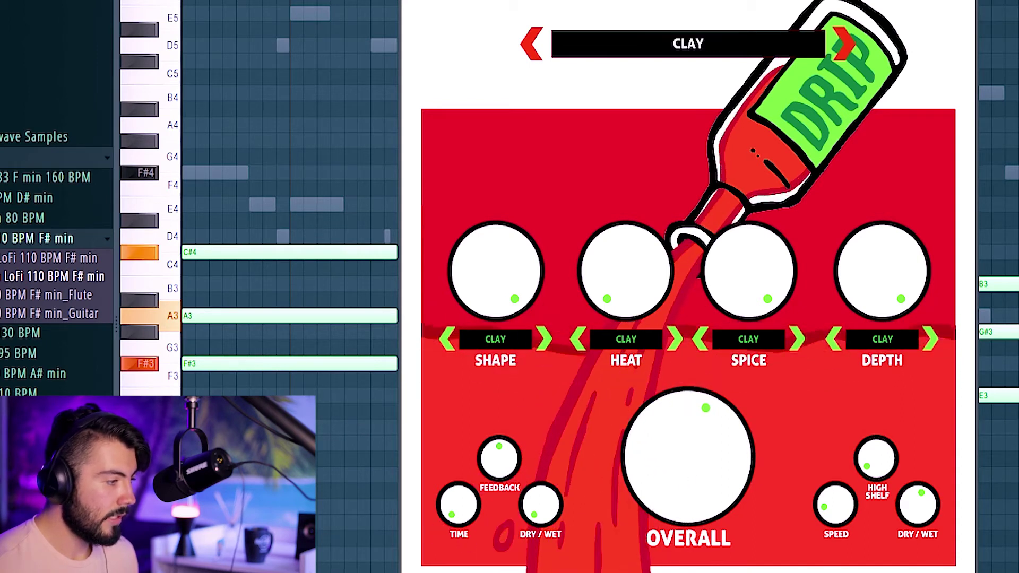
- Load Drip's Lo-Fi preset and play the chords through it
left_click(626, 338)
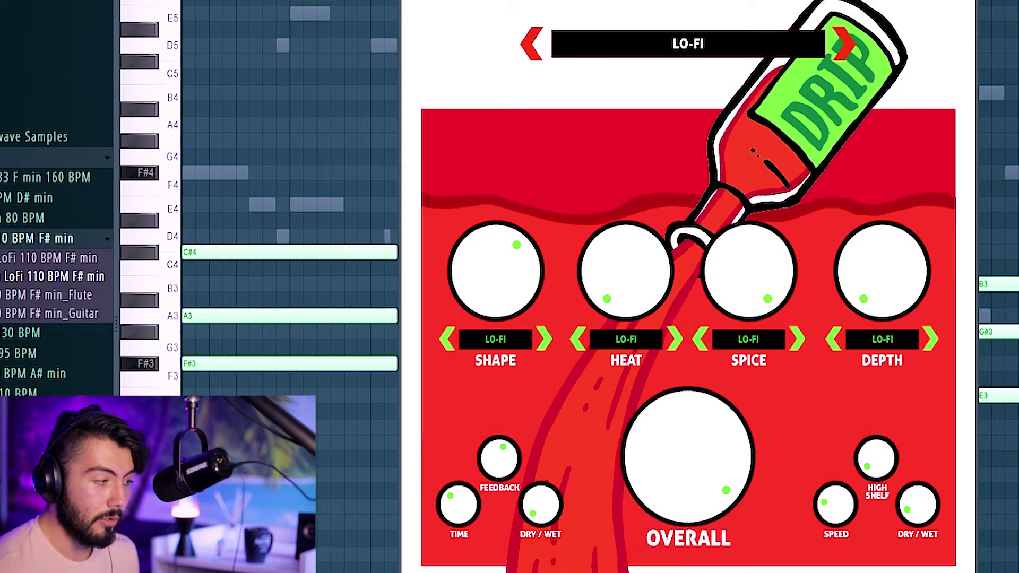
key("space")
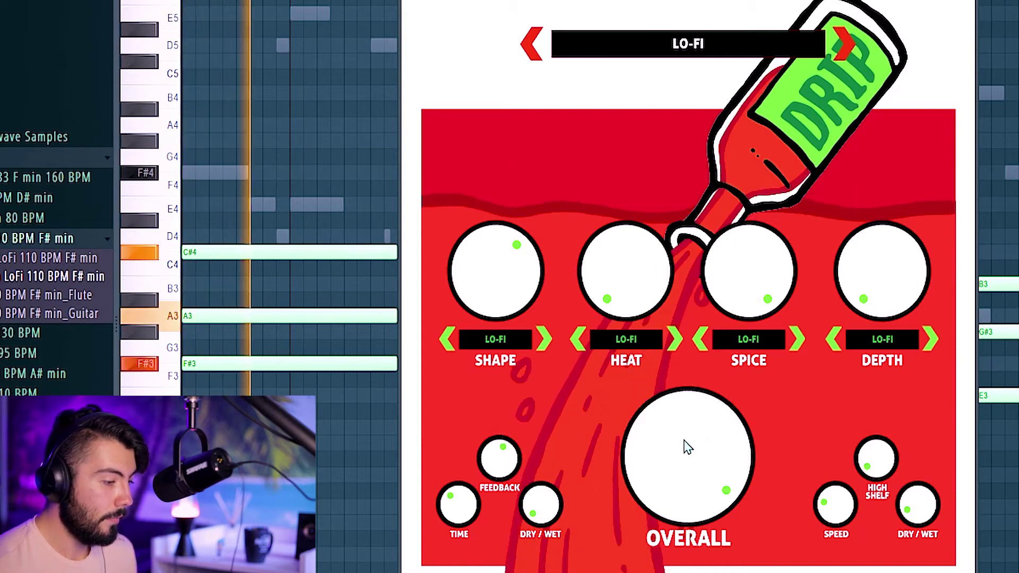
- Fine-tune the Overall amount of Drip's Lo-Fi preset, raising it and lowering it again
mouse_move(682, 446)
scroll(687, 473, "up", 3)
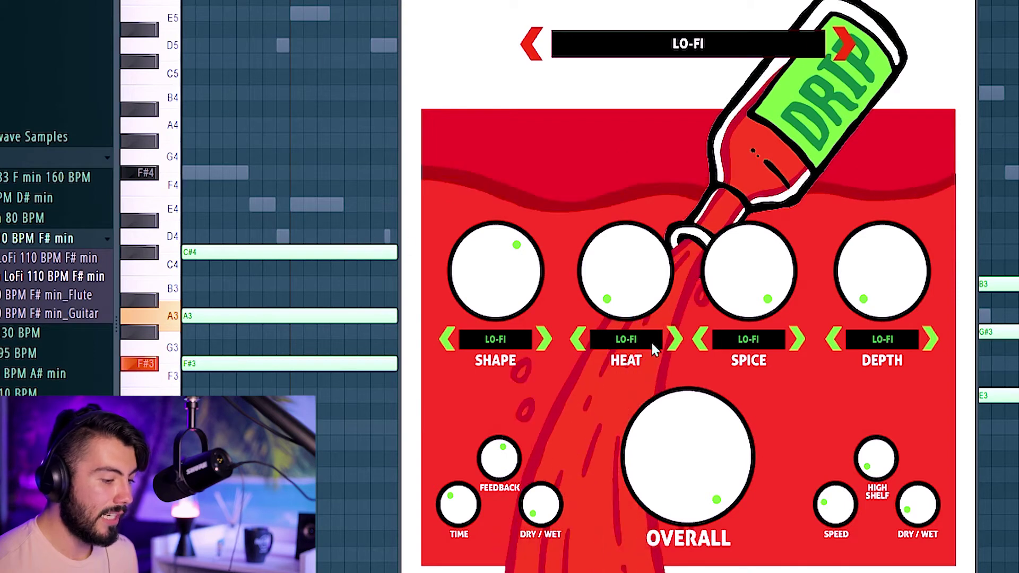
scroll(836, 510, "down", 4)
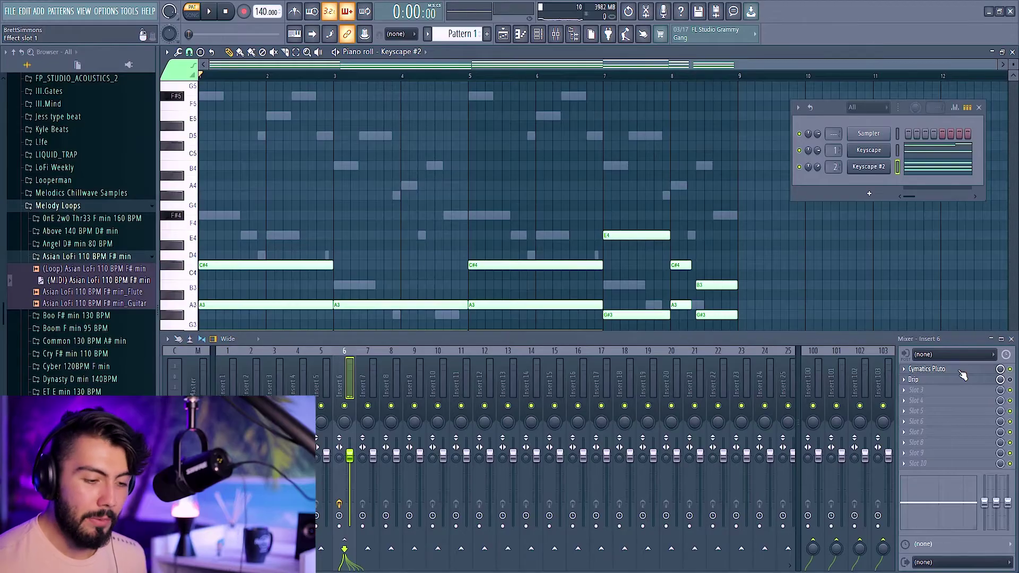
- Open Cymatics Pluto on insert 6 and set its Wow/Flutter amount to about a quarter with a faster wow rate
left_click(999, 365)
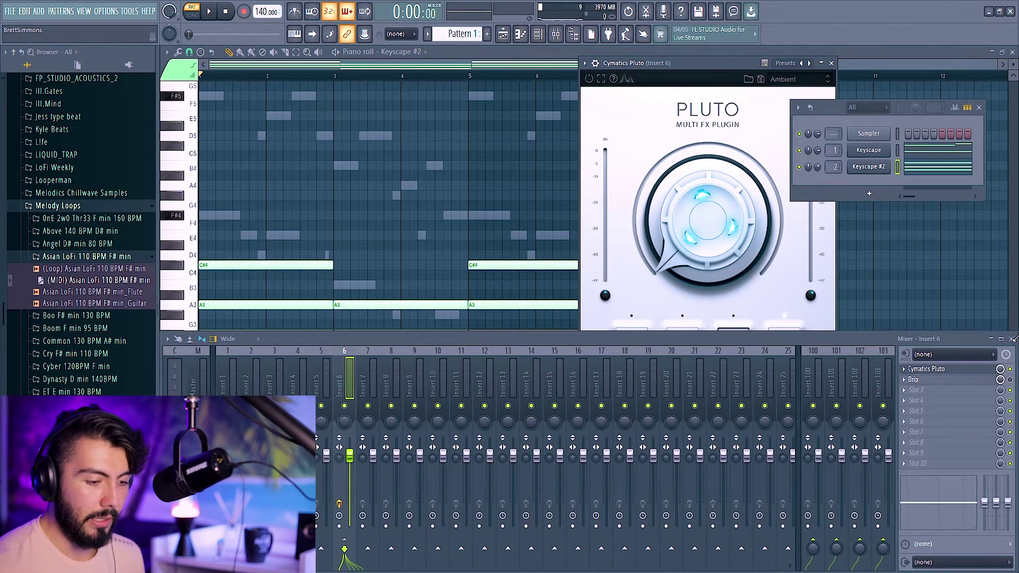
left_click(1012, 340)
left_click_drag(697, 65, 525, 107)
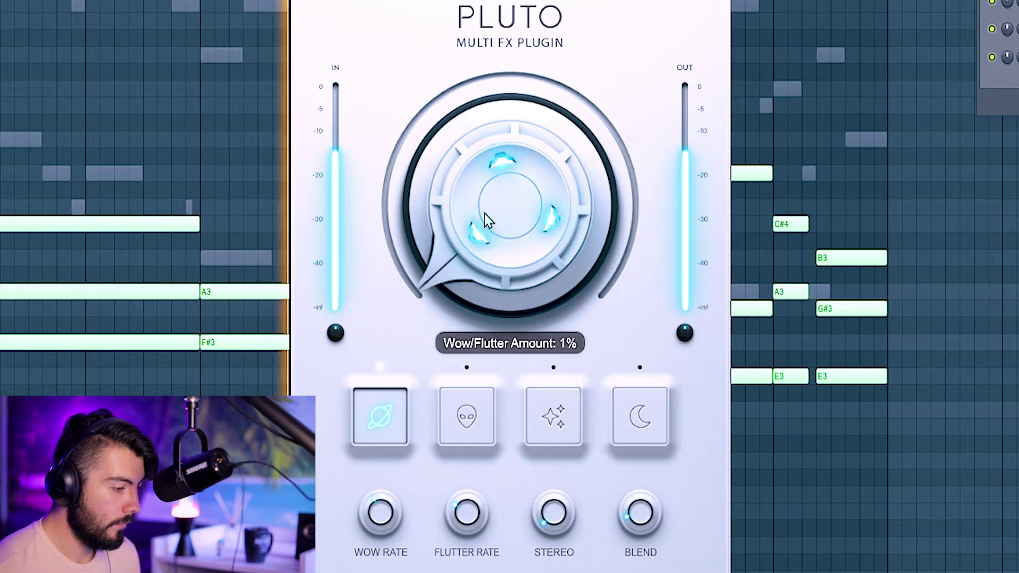
left_click_drag(501, 264, 475, 193)
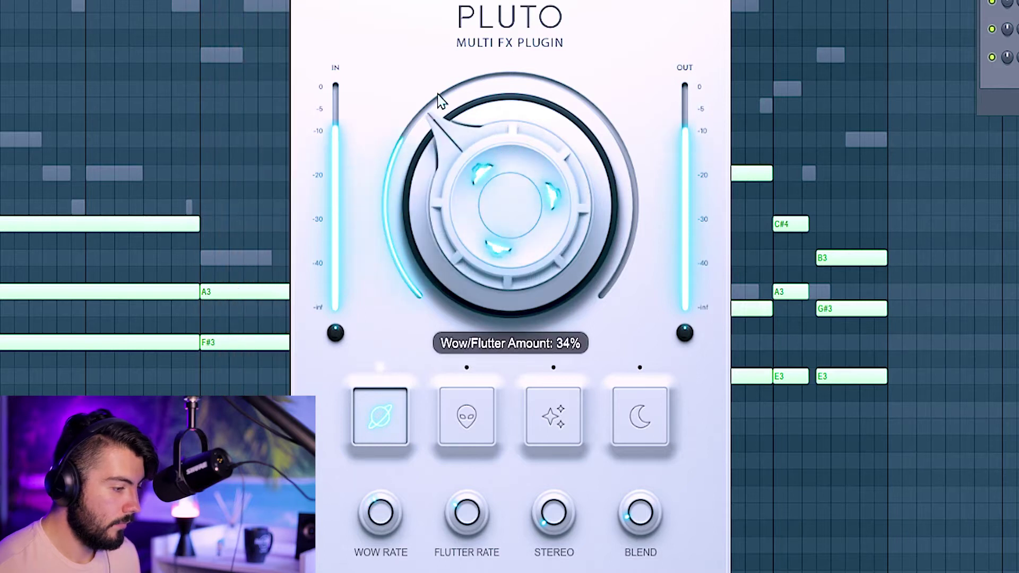
left_click_drag(439, 71, 450, 45)
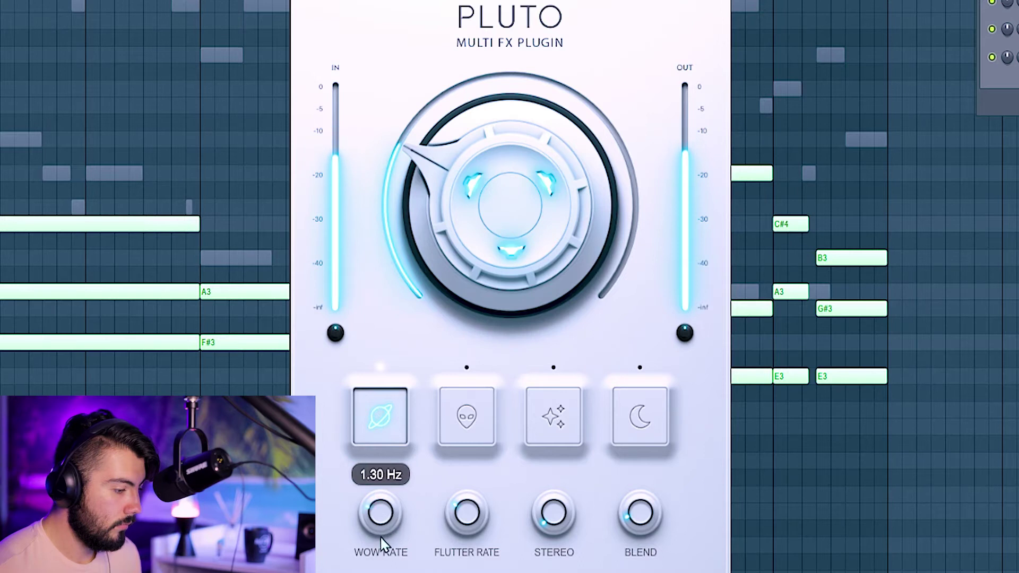
left_click_drag(357, 452, 366, 491)
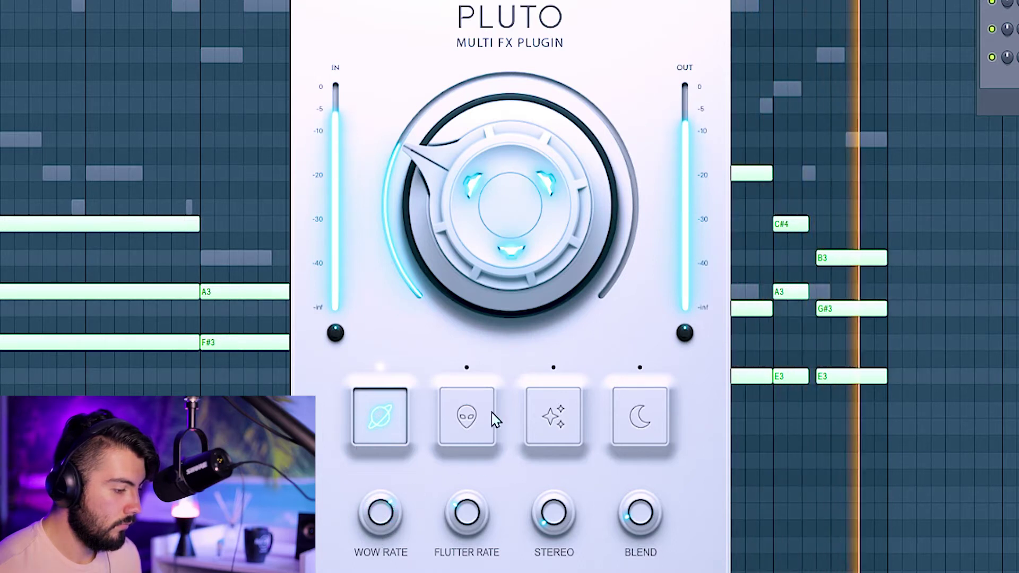
mouse_move(557, 560)
- Turn on Pluto's modulation effect at 20%, change its mode from Chorus and raise the feedback to about the middle
left_click(476, 443)
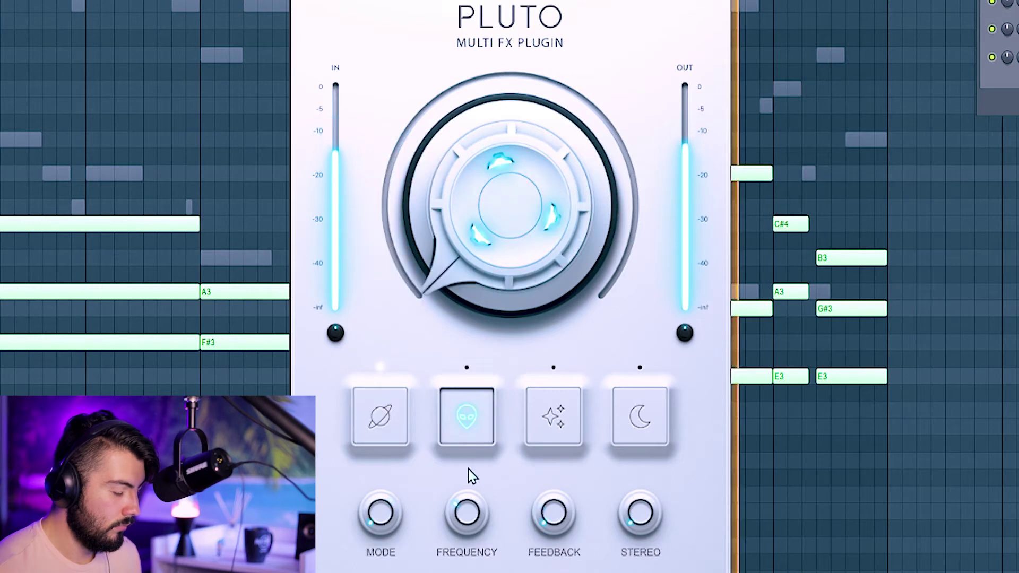
left_click_drag(480, 283, 446, 159)
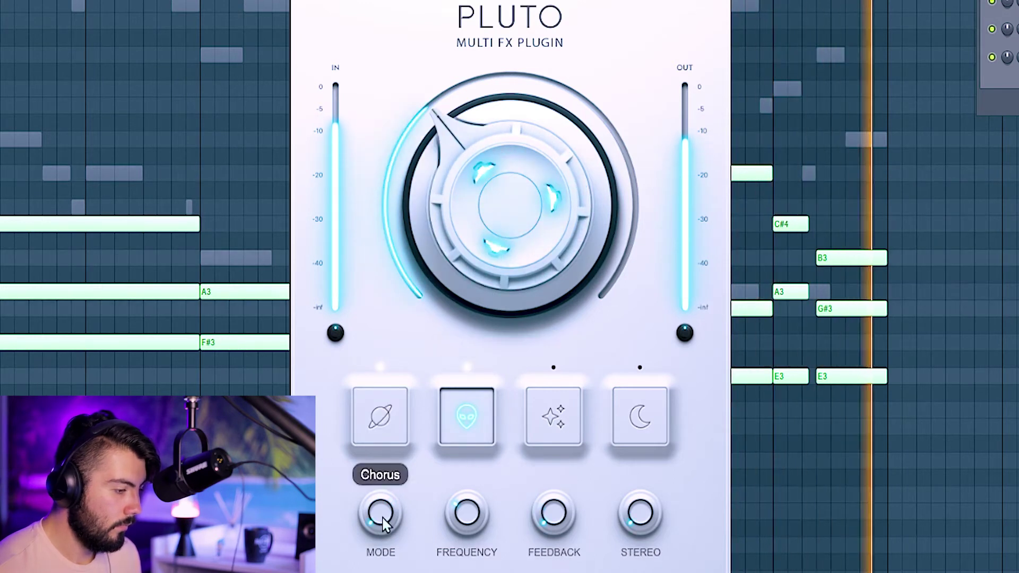
left_click_drag(473, 234, 478, 257)
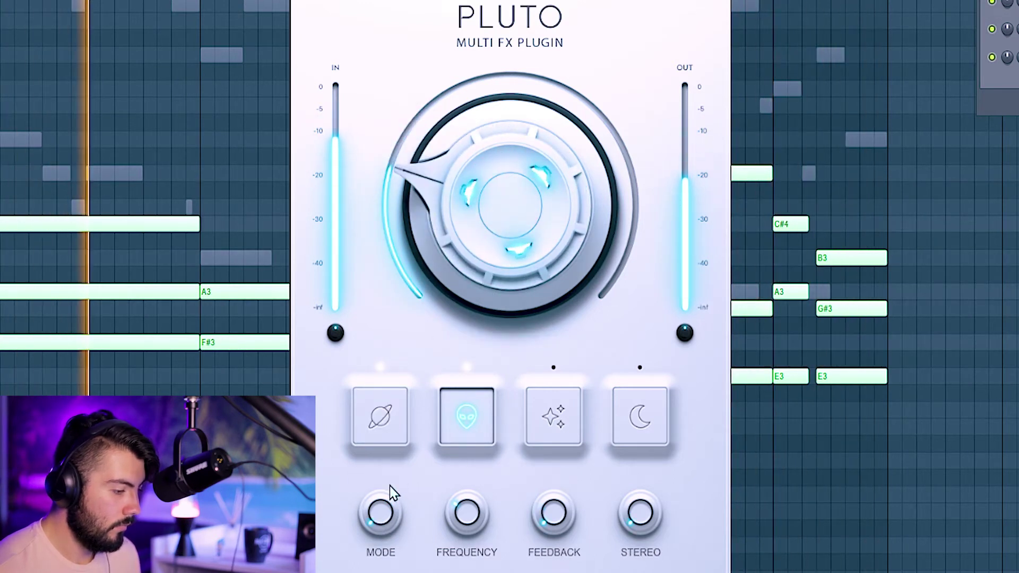
mouse_move(373, 498)
left_mouse_down()
mouse_move(380, 483)
mouse_move(379, 511)
left_mouse_up()
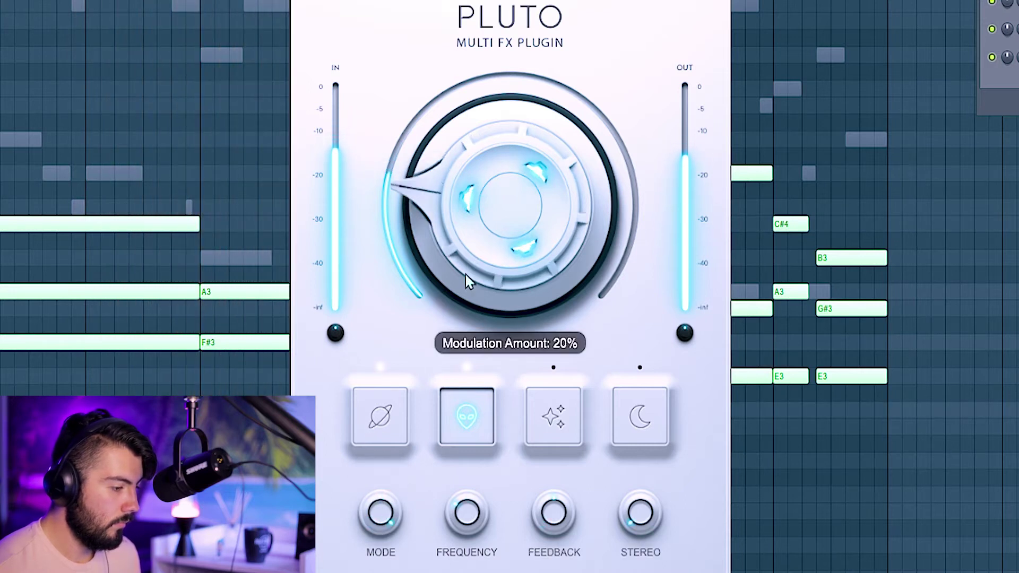
mouse_move(477, 522)
left_mouse_down()
mouse_move(461, 545)
mouse_move(460, 534)
left_mouse_up()
- Turn on Pluto's delay effect, adjust the delay time and enable BPM sync for it
left_click(553, 416)
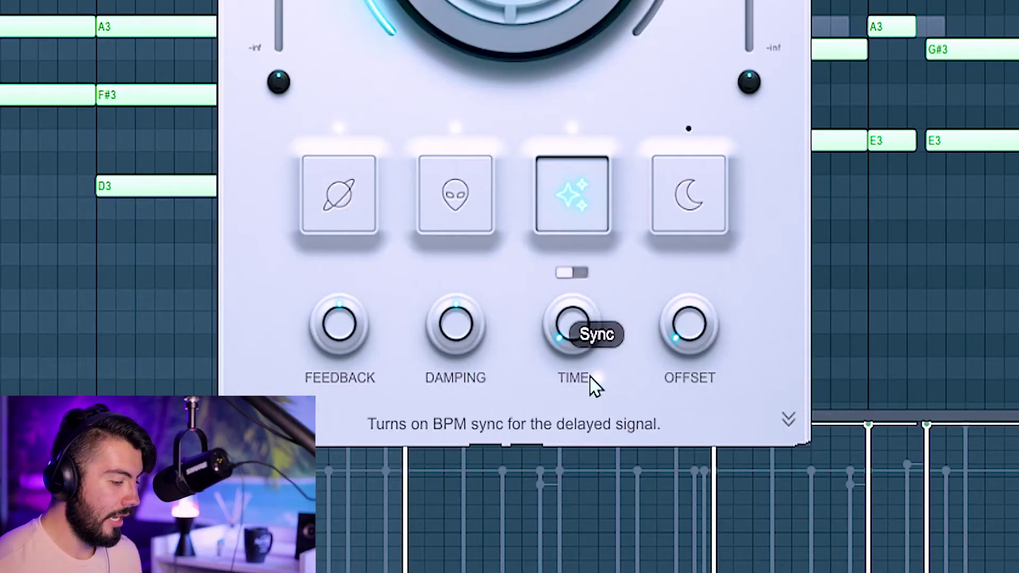
left_click_drag(573, 327, 547, 230)
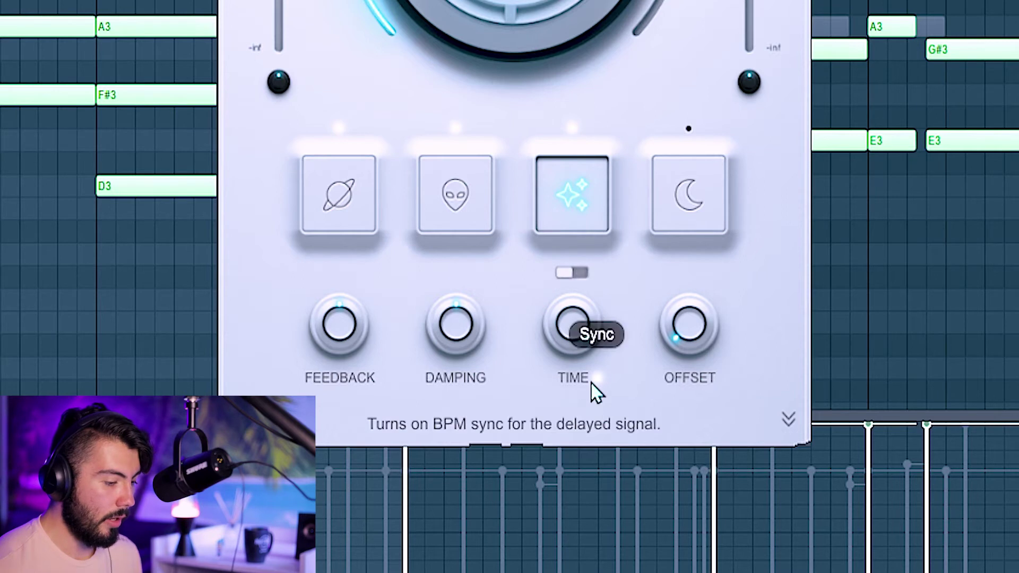
left_click_drag(579, 326, 565, 298)
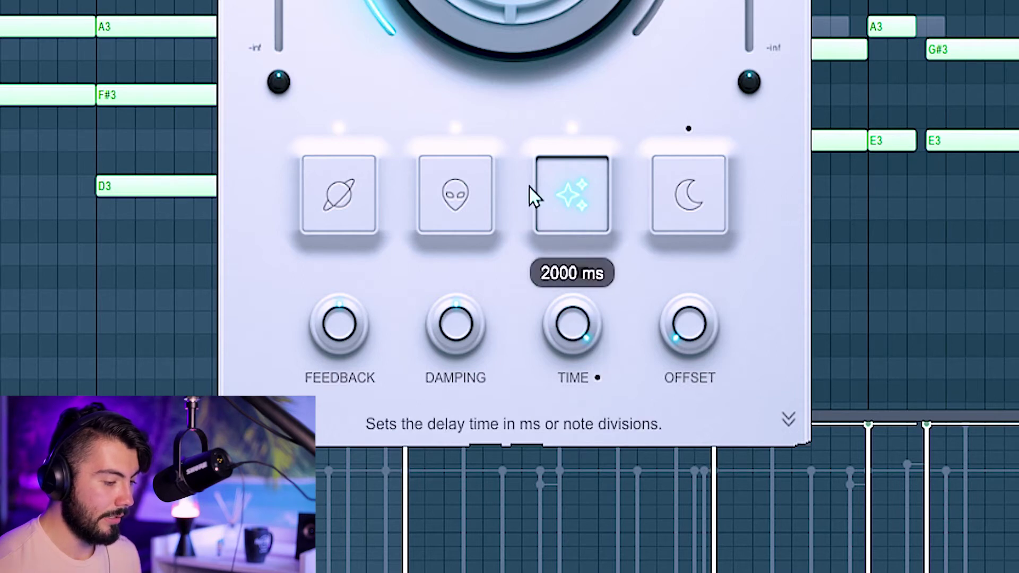
left_click(596, 378)
- Try Pluto's Granular Delay with a lower grain count, larger grain size and slight detune, and return to the standard delay
left_click(568, 274)
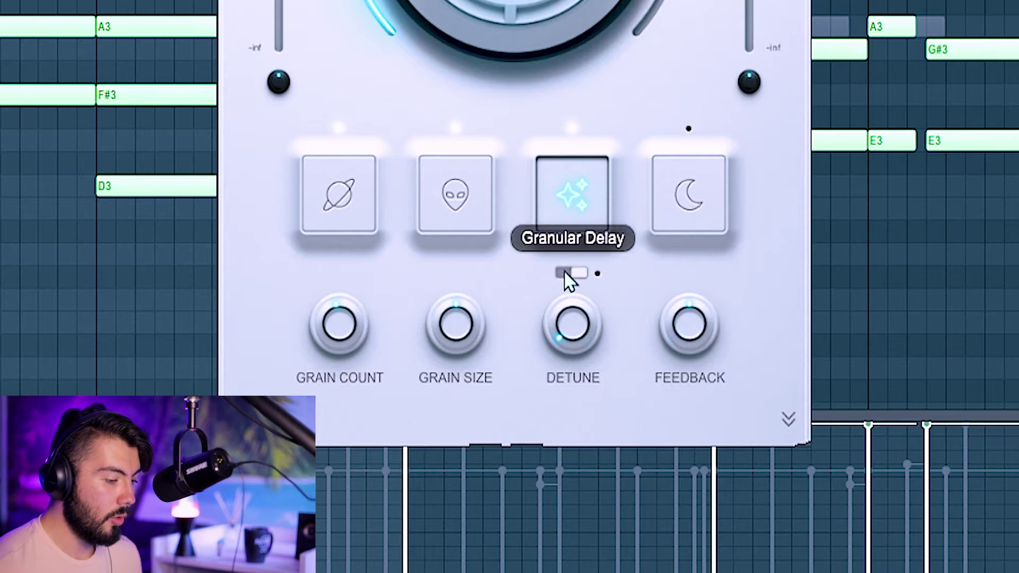
mouse_move(581, 326)
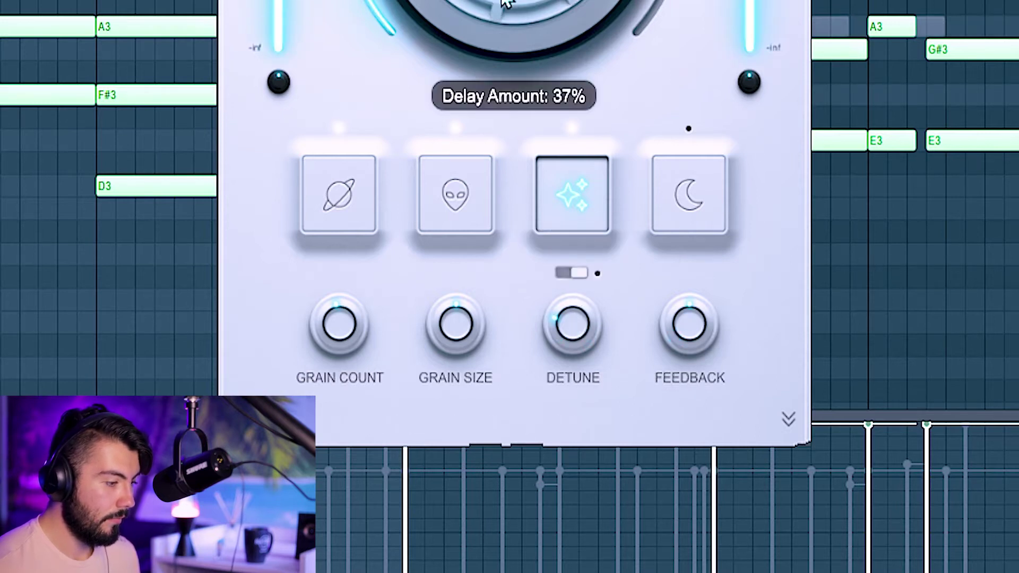
left_click_drag(572, 318, 576, 332)
left_click_drag(340, 323, 336, 352)
left_click_drag(438, 339, 464, 407)
left_click_drag(439, 345, 425, 292)
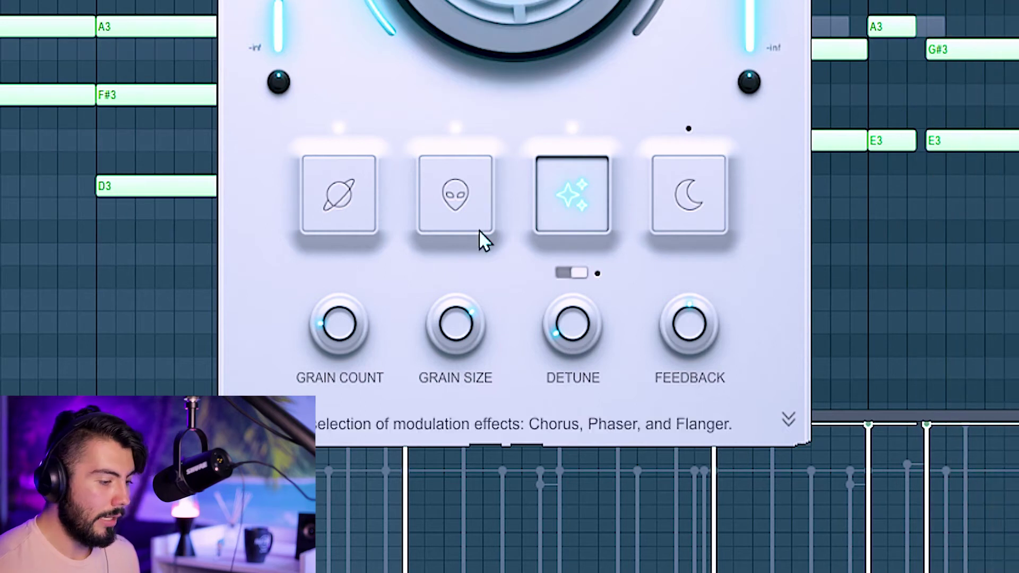
left_click(597, 207)
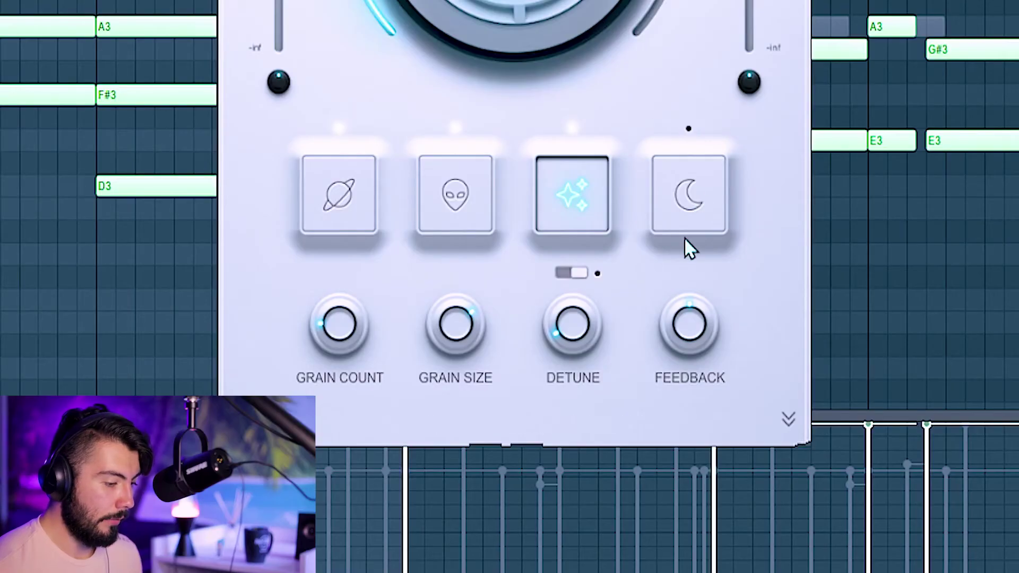
left_click(566, 273)
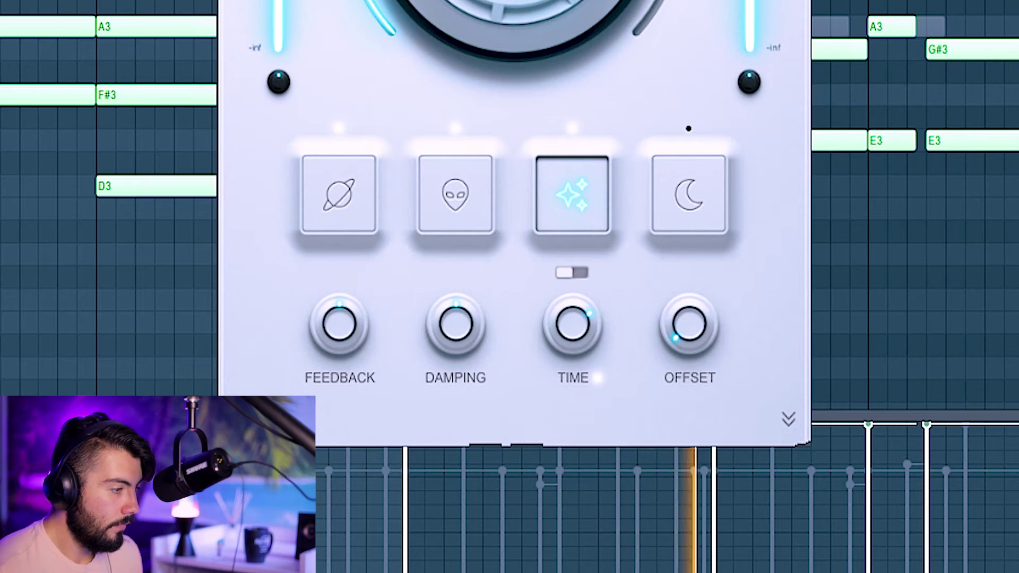
- Turn on Pluto's reverb, switch it to the type with brightness and pitch controls, and set the pitch to 11 st
left_click(682, 191)
left_click_drag(689, 128, 672, 250)
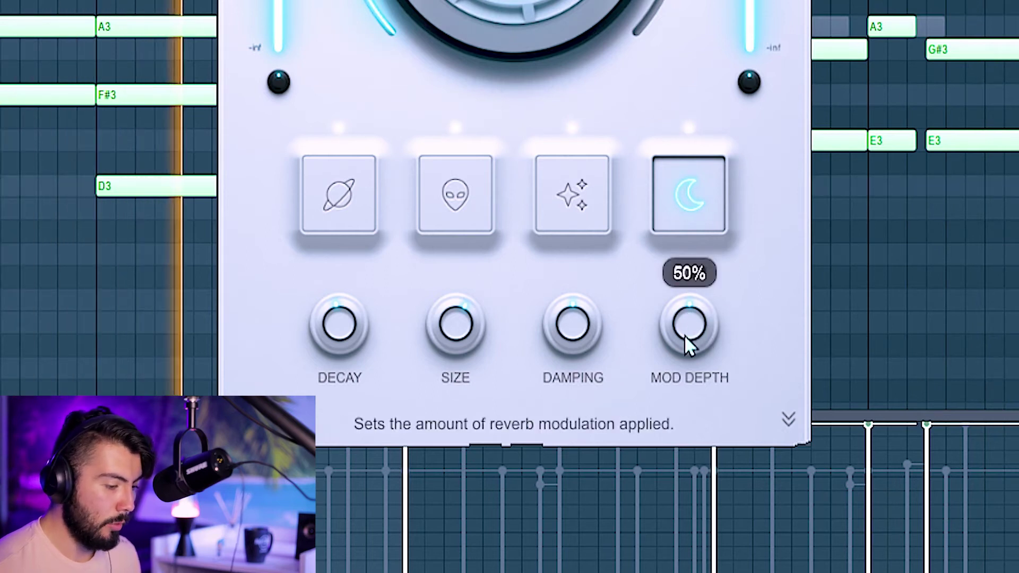
left_click(686, 275)
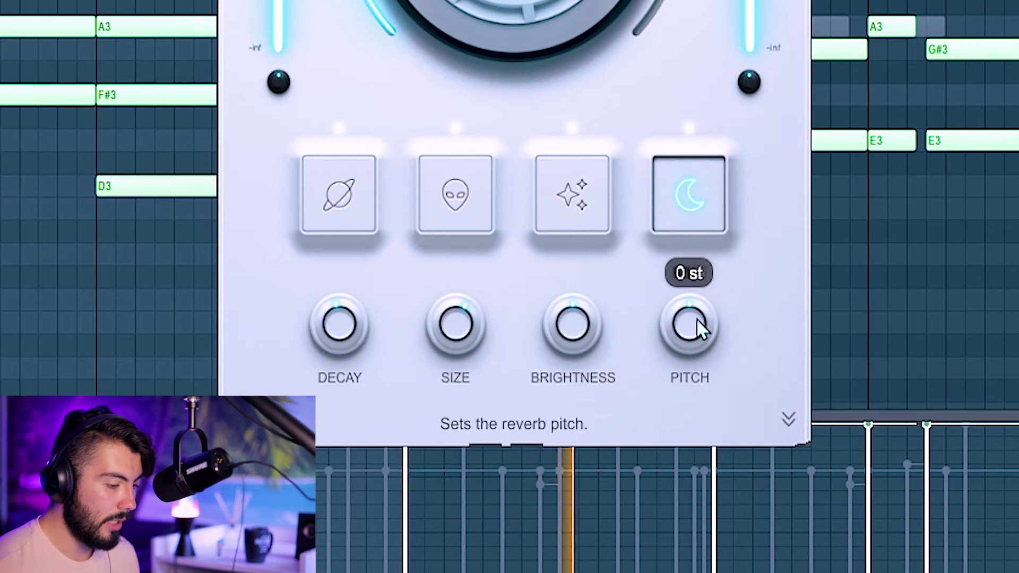
left_click_drag(687, 342, 682, 281)
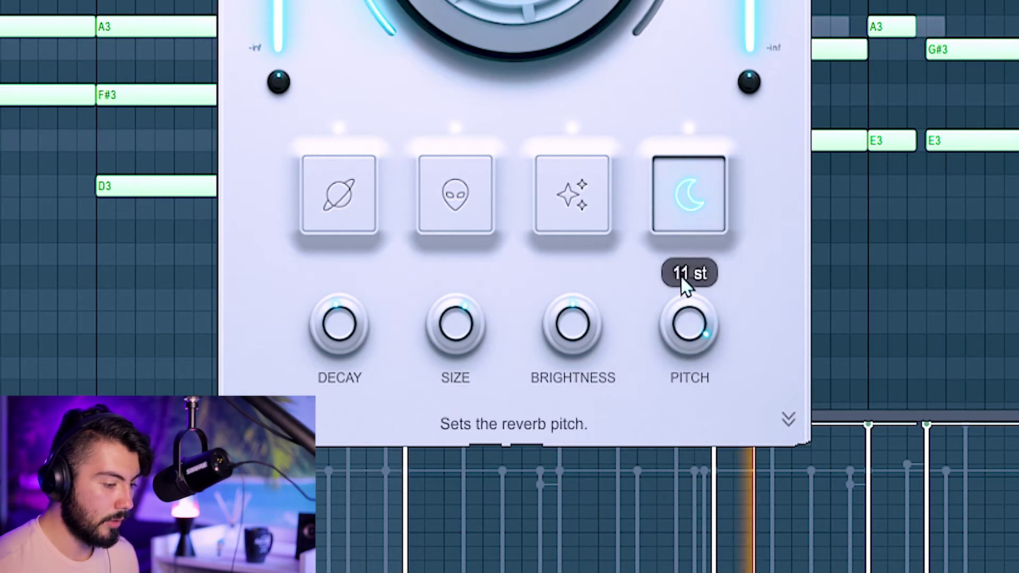
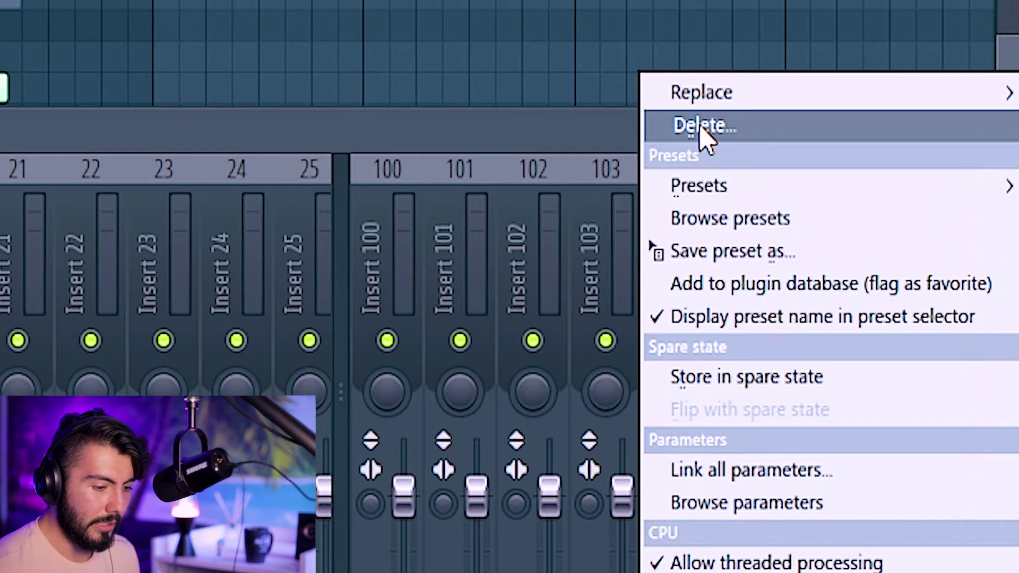
- Delete Drip from the slot below Pluto and load a fresh Drip instance there
left_click(666, 282)
left_click(735, 547)
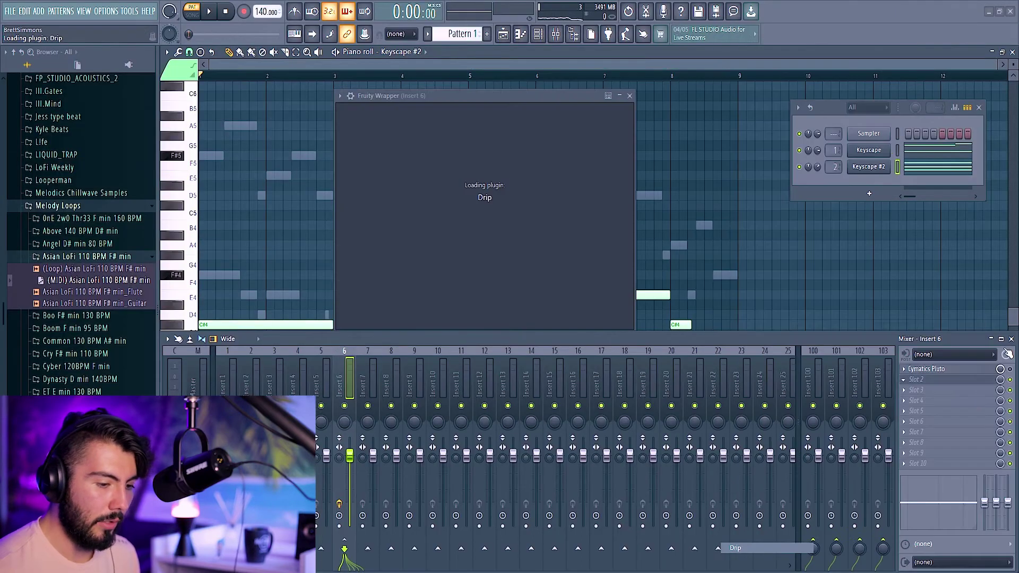
left_click(1012, 339)
left_click(364, 320)
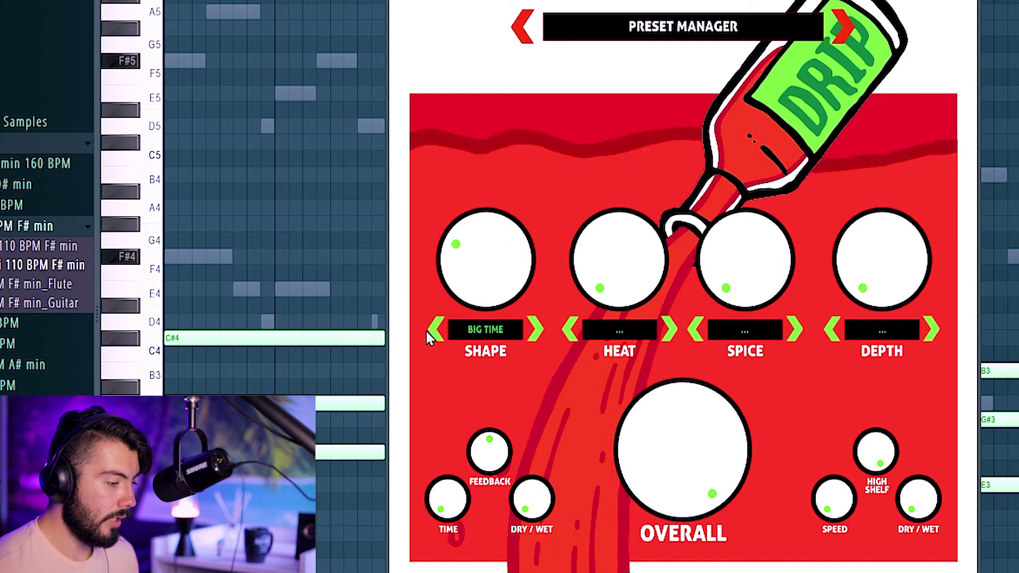
- Look through Drip's preset grid and return to its main controls
left_click(682, 29)
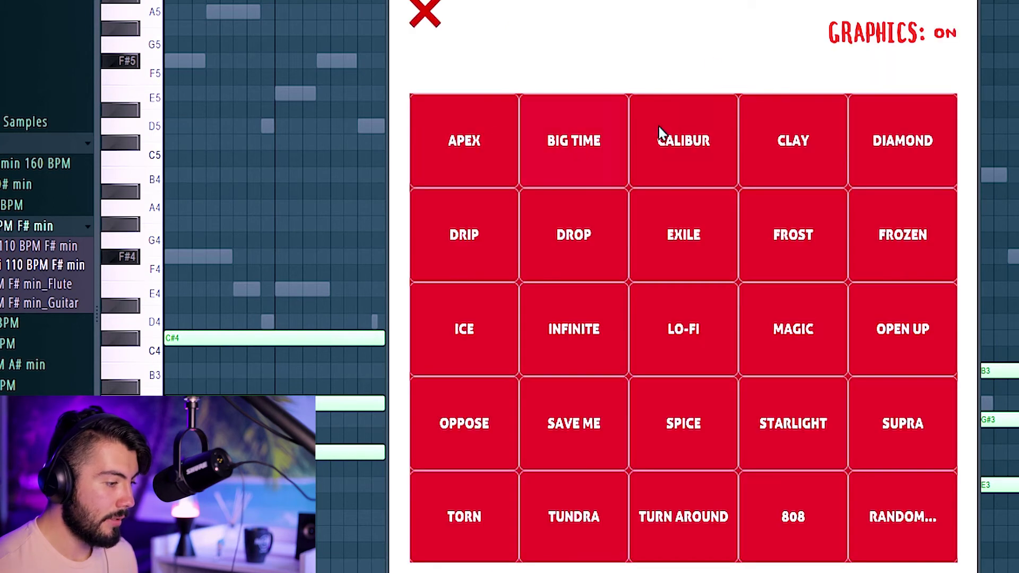
left_click(425, 21)
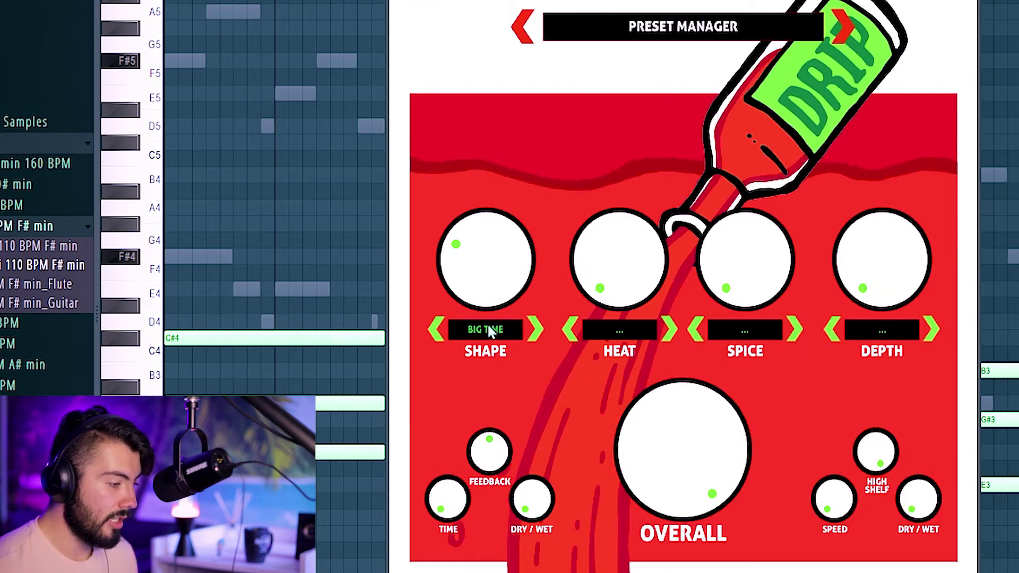
left_click(584, 27)
left_click(517, 139)
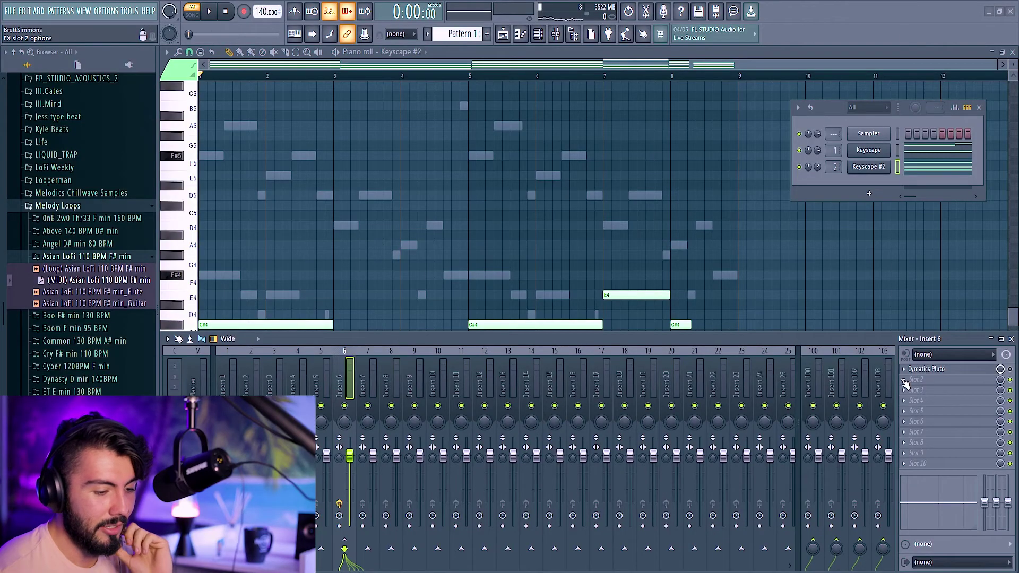
- Set Drip's Shape effect to Clay with its amount raised to about two thirds
left_click(905, 380)
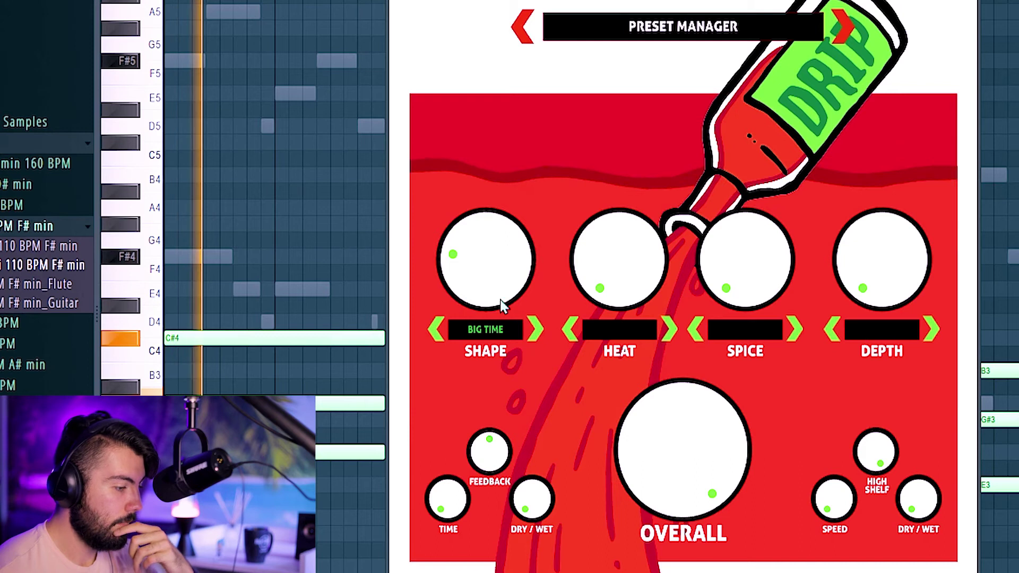
mouse_move(470, 255)
left_mouse_down()
mouse_move(466, 228)
mouse_move(483, 260)
left_mouse_up()
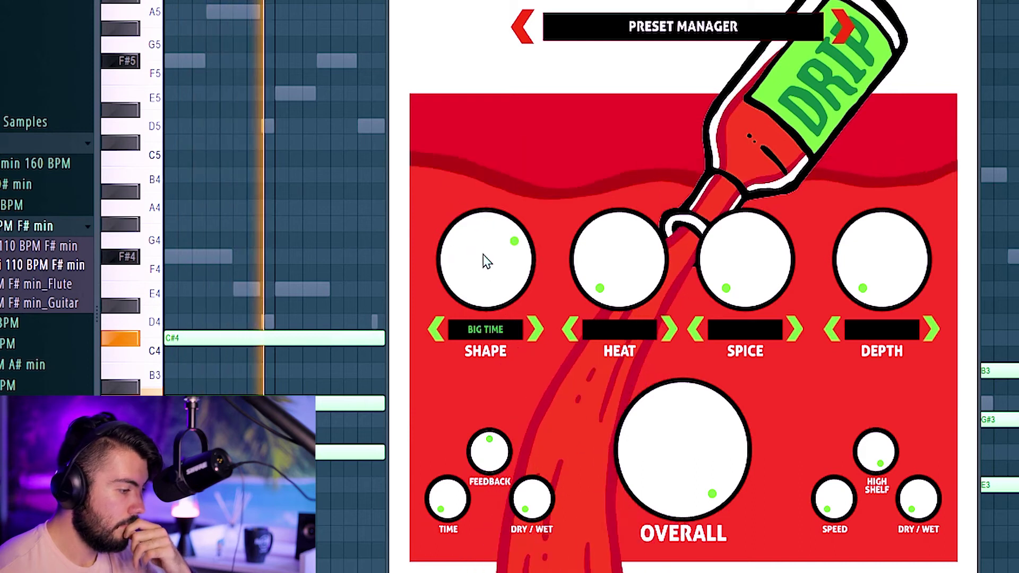
left_click(535, 330)
left_click(535, 330)
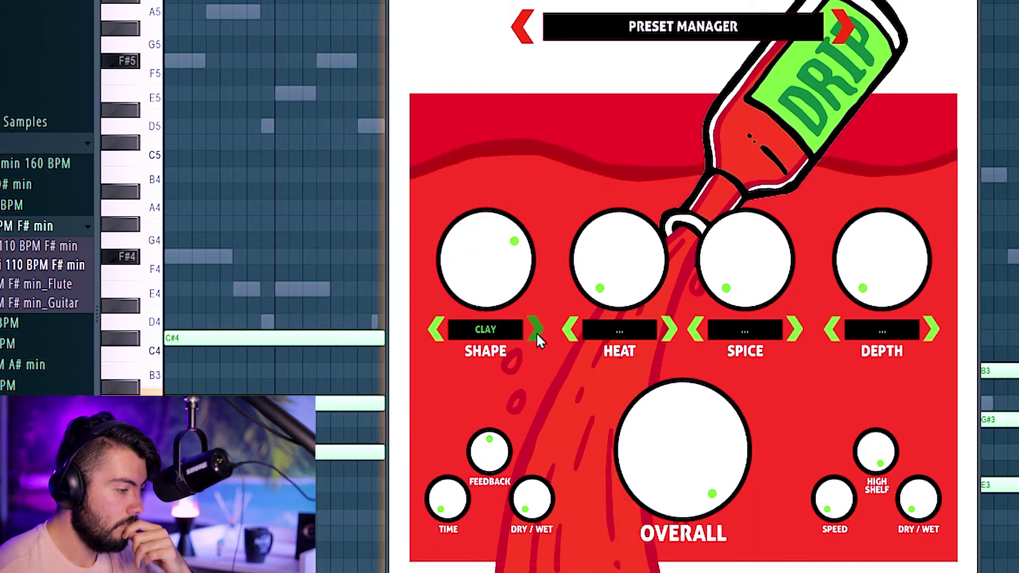
left_click_drag(478, 289, 469, 288)
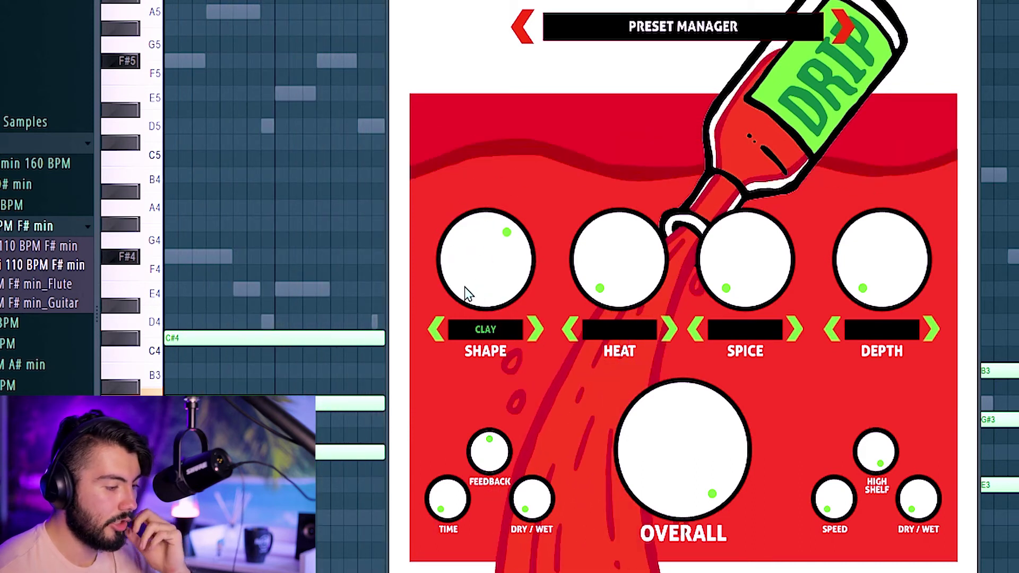
- Set Drip's Heat effect to Big Time at a low amount and the Spice effect to Apex
left_click_drag(576, 219, 580, 243)
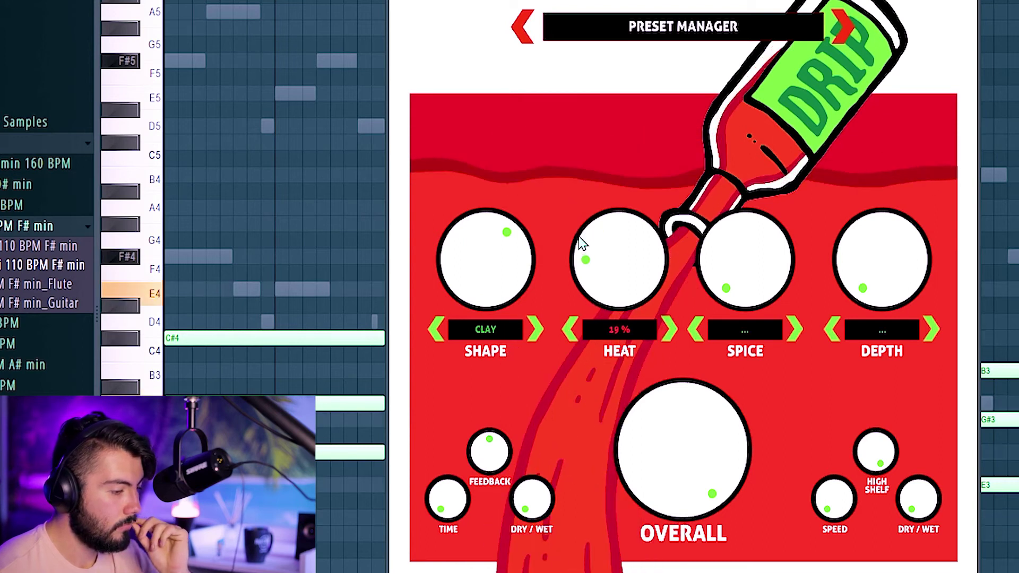
left_click(667, 333)
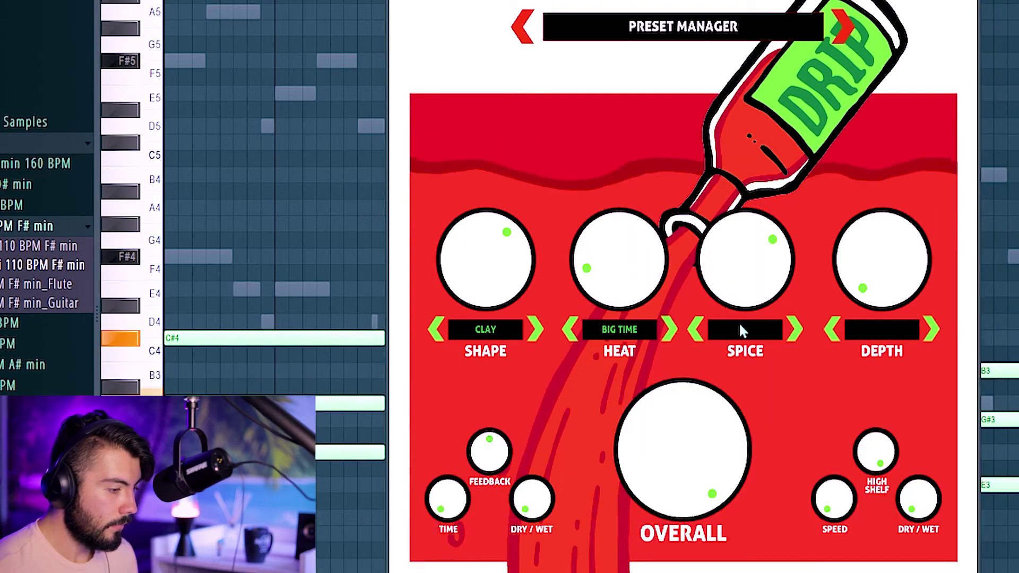
left_click(794, 330)
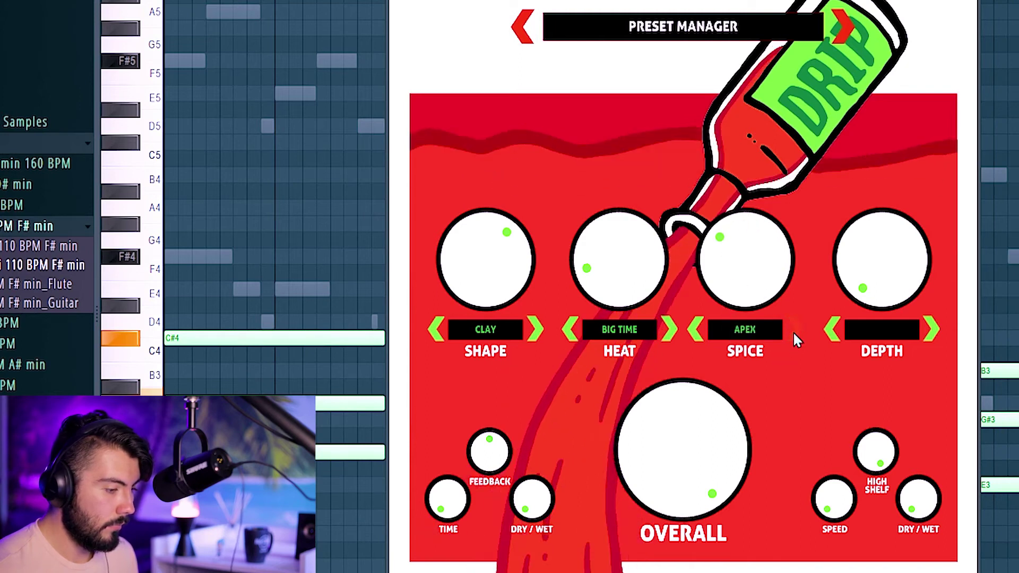
- Set Drip's Spice effect to Calibur and its Depth effect to Drop, with the Depth amount kept fairly low
left_click(794, 332)
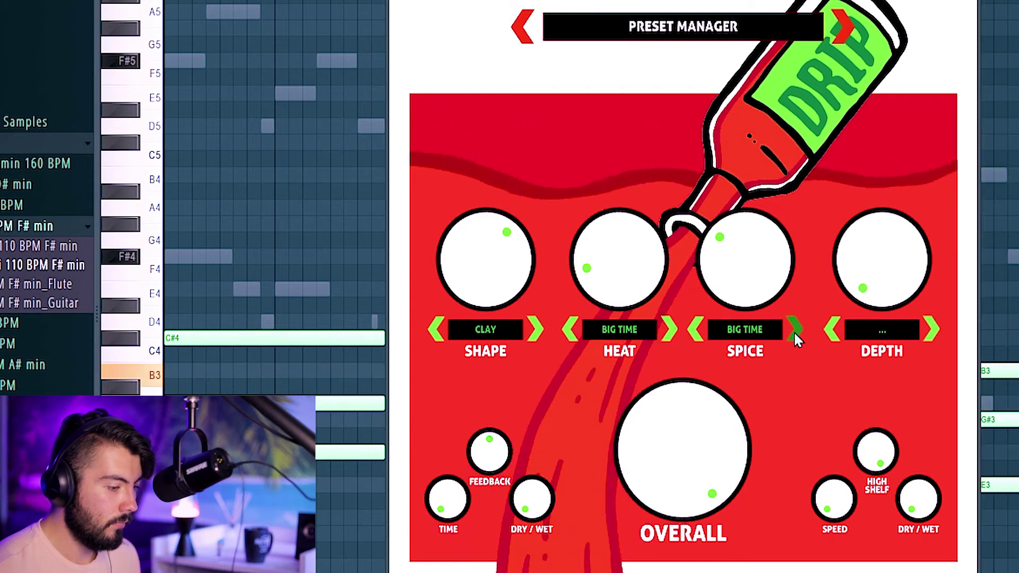
left_click(794, 331)
left_click(927, 330)
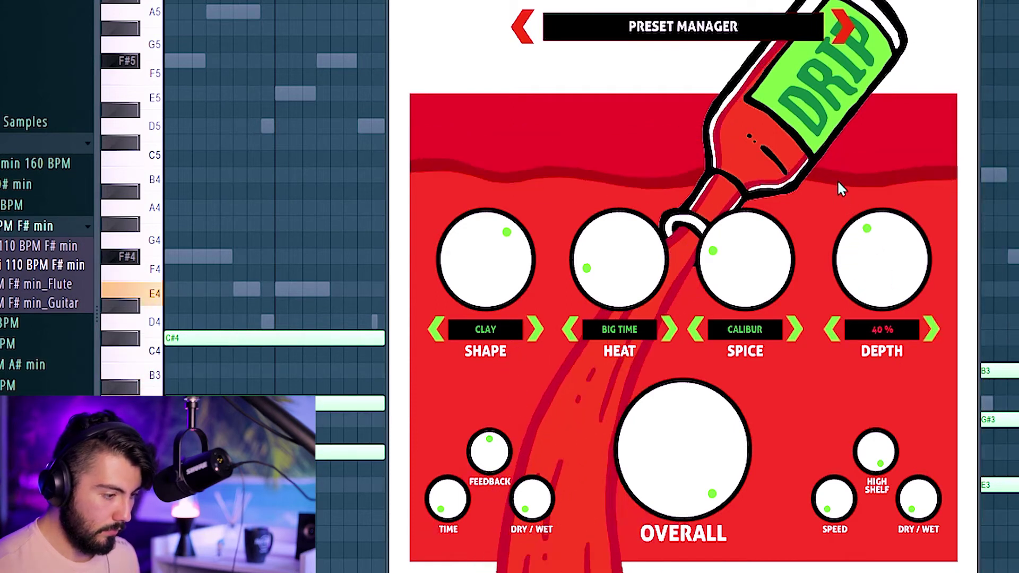
left_click(934, 329)
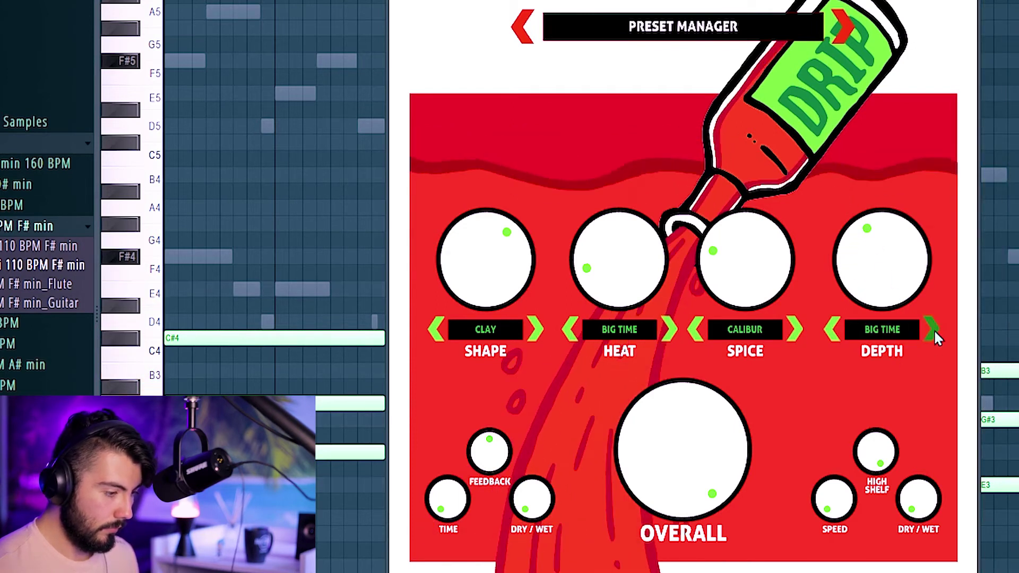
left_click(934, 329)
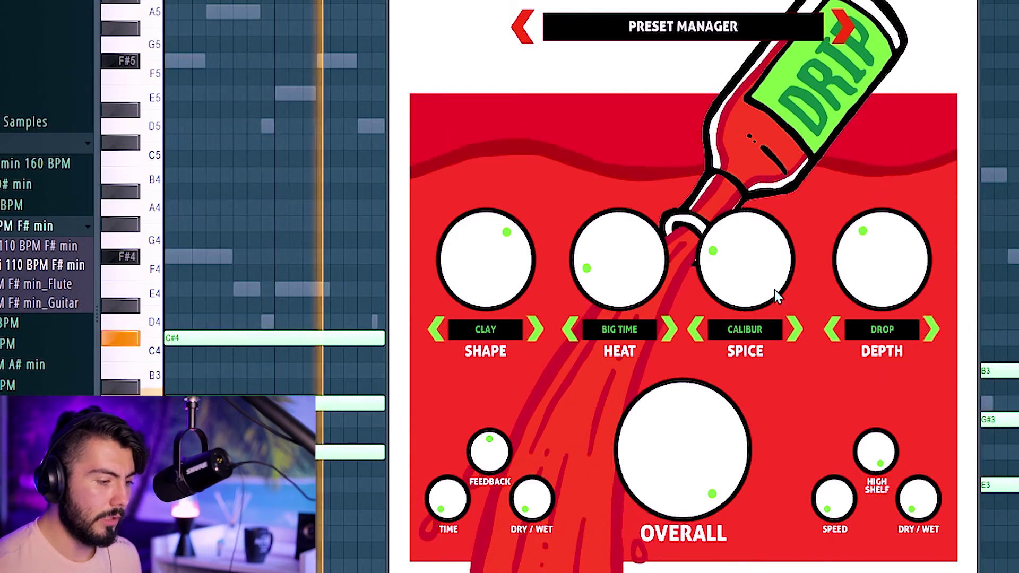
mouse_move(855, 278)
left_mouse_down()
mouse_move(846, 291)
mouse_move(860, 281)
left_mouse_up()
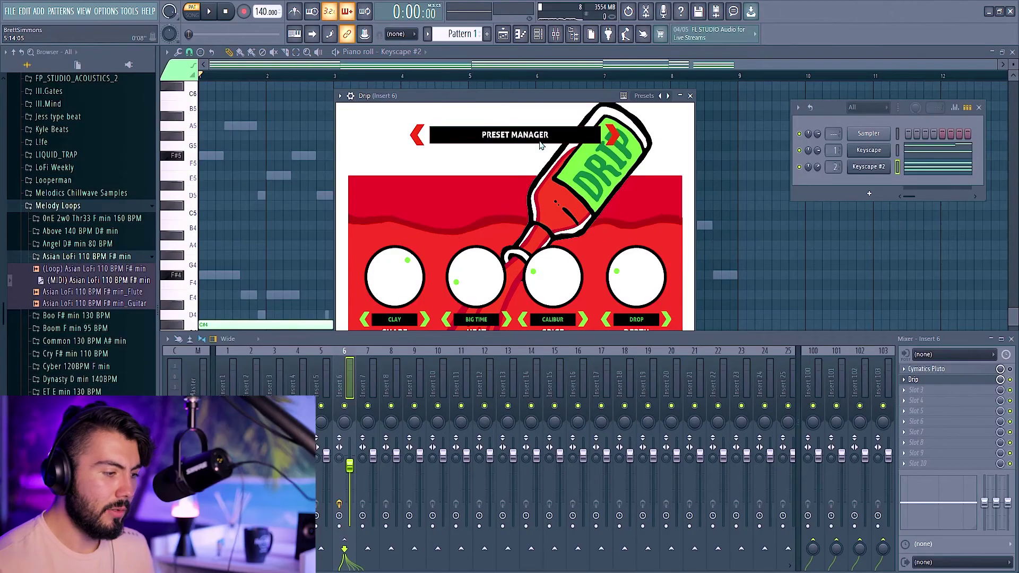
- Show Drip's preset grid and its plugin options with the mixer closed
left_click(540, 142)
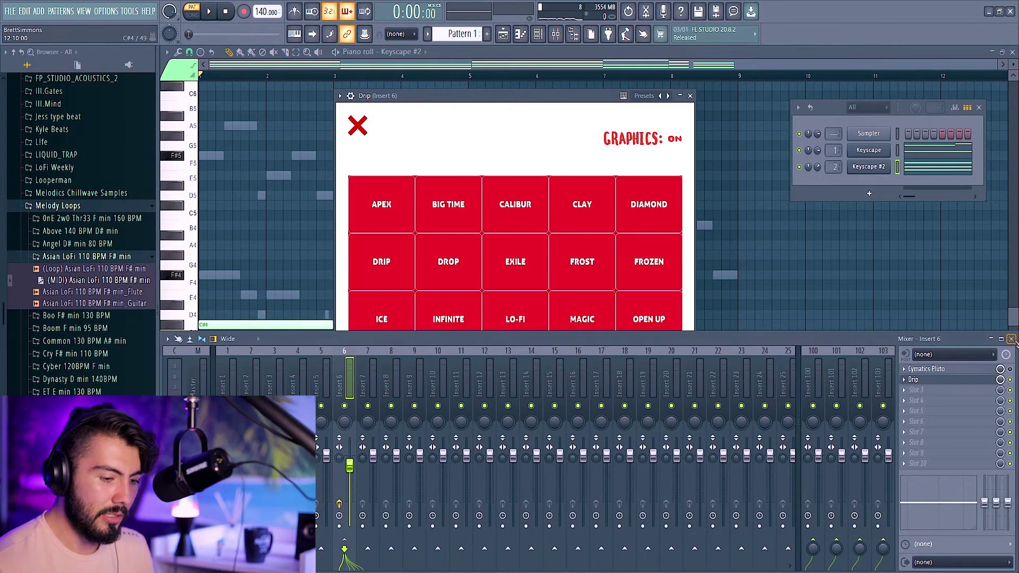
left_click(1011, 340)
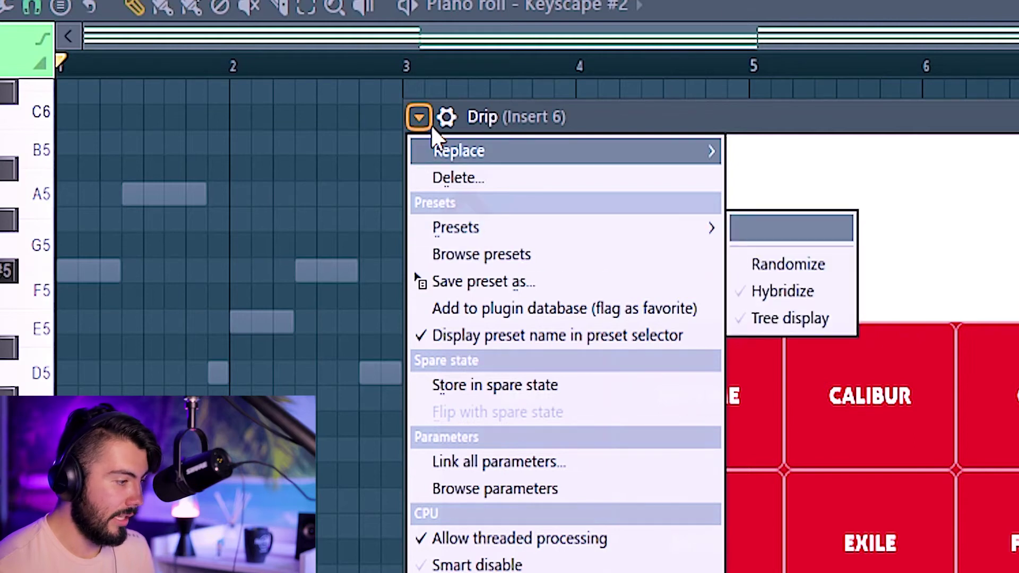
left_click(431, 124)
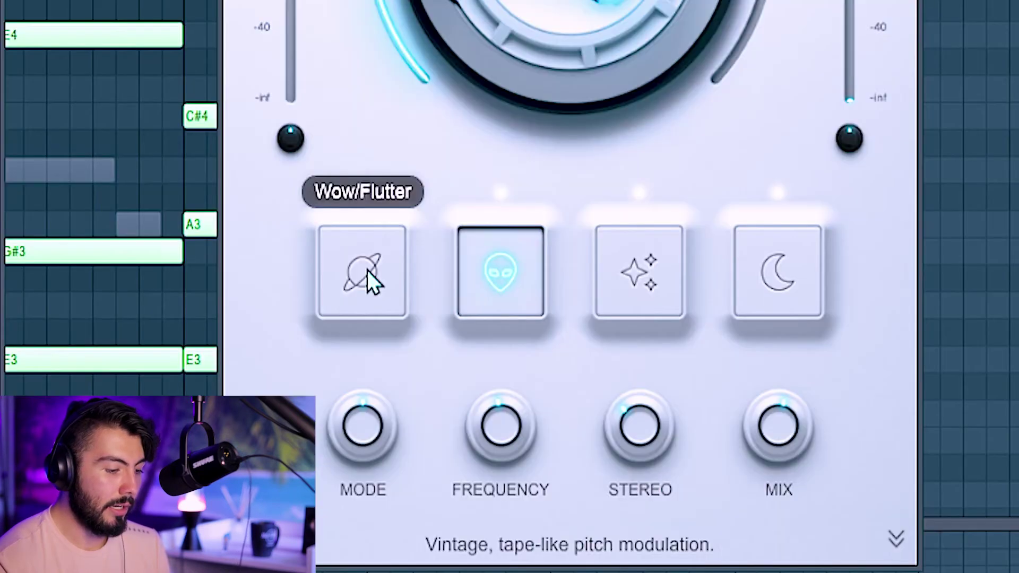
- Review Pluto's Wow/Flutter, modulation, delay and reverb sections, including the modulation mode and the Shimmer Reverb switch
left_click(371, 280)
mouse_move(346, 387)
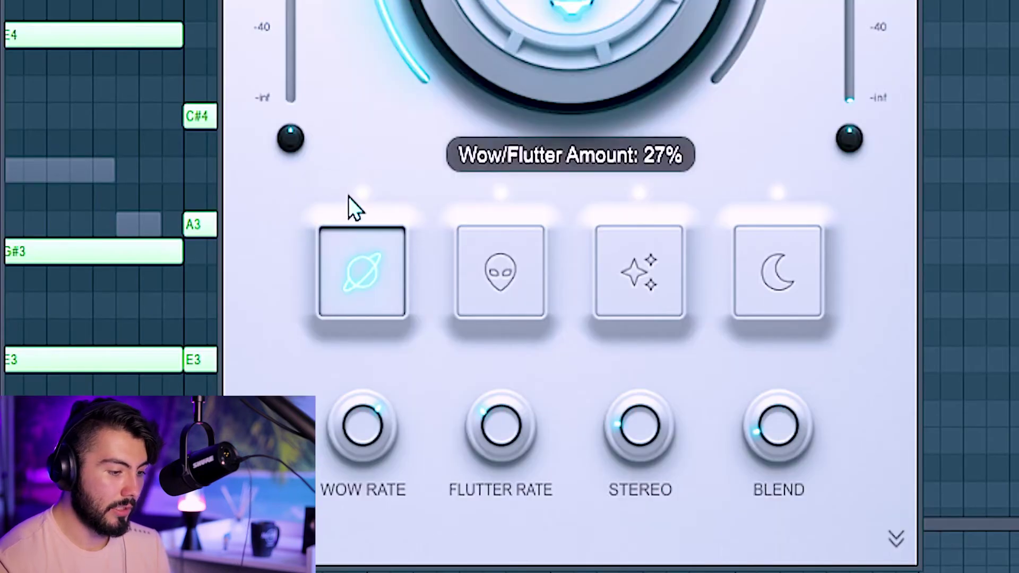
left_click(493, 271)
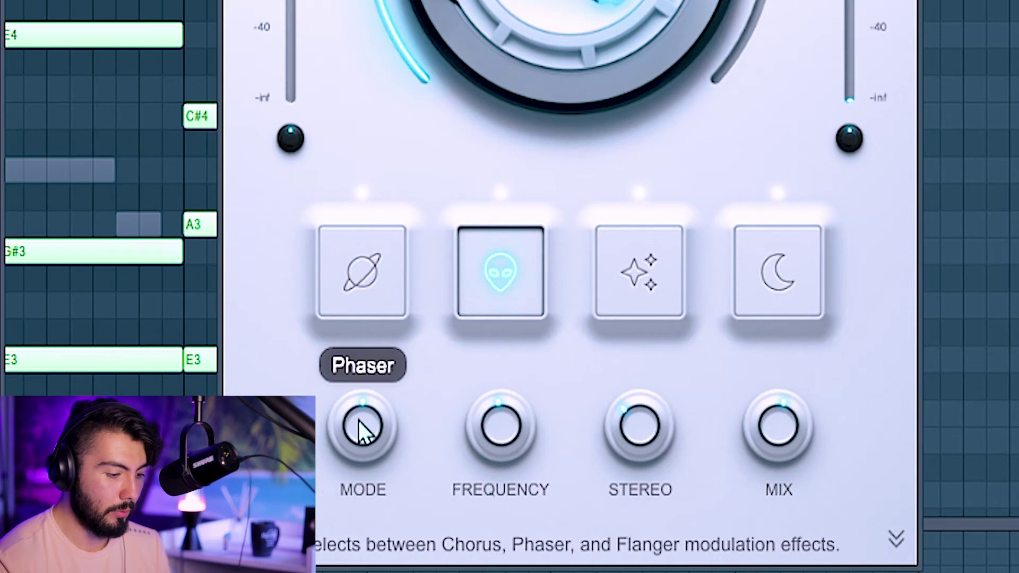
left_click_drag(358, 419, 340, 348)
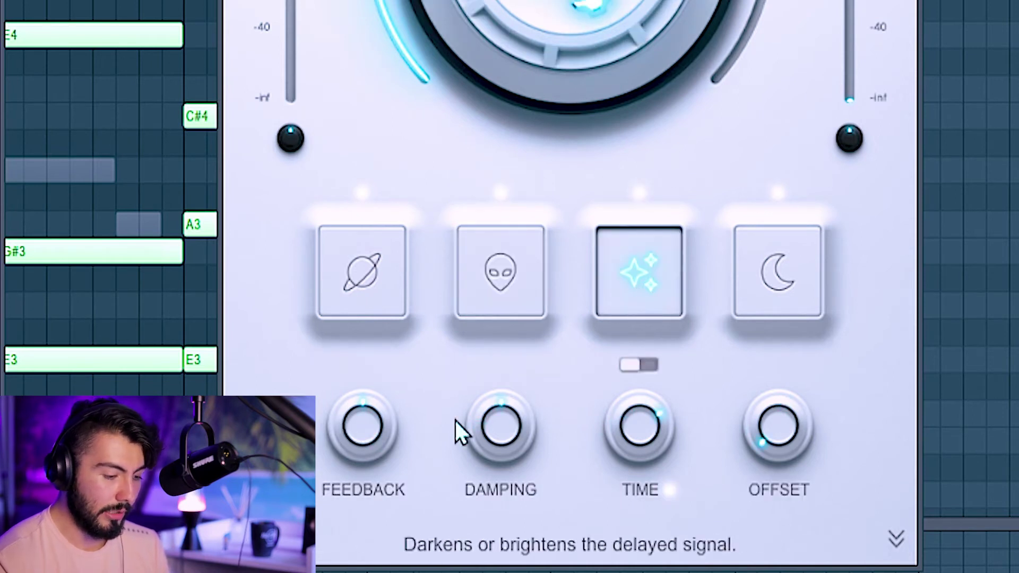
left_click(773, 266)
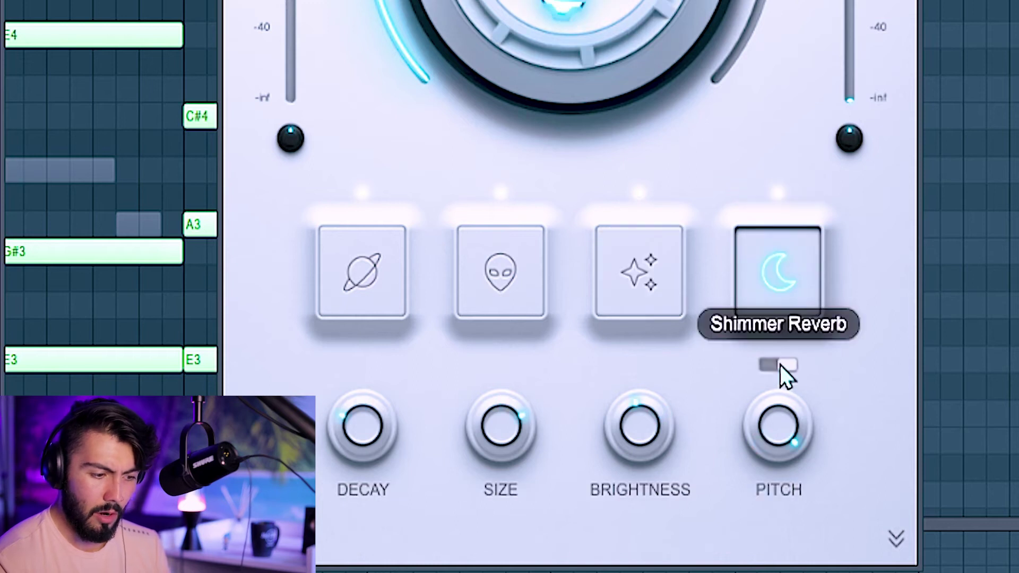
mouse_move(777, 419)
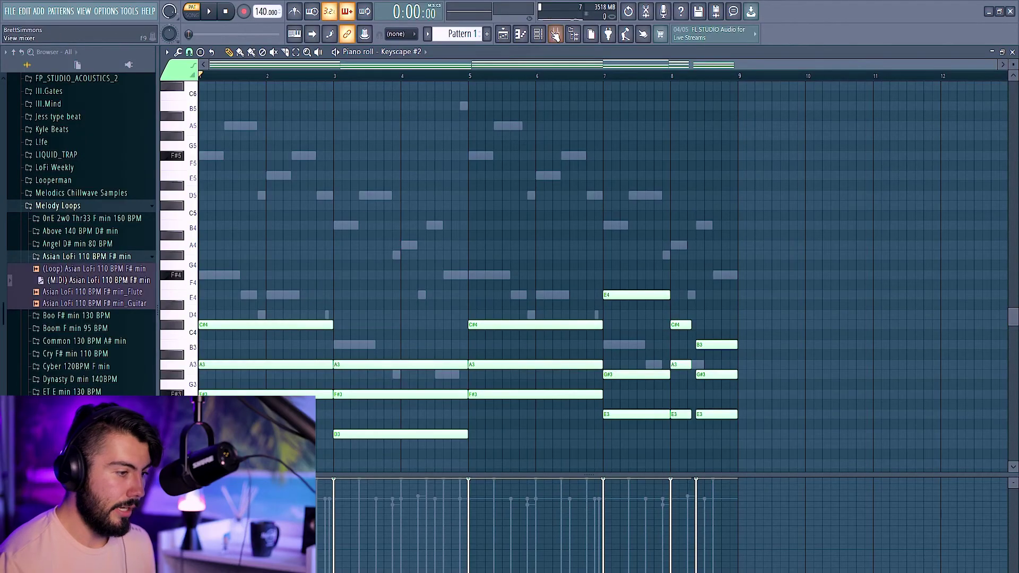
- Load FabFilter Pro-Q 3 on mixer insert 2
left_click(555, 34)
left_click(956, 357)
left_click(850, 42)
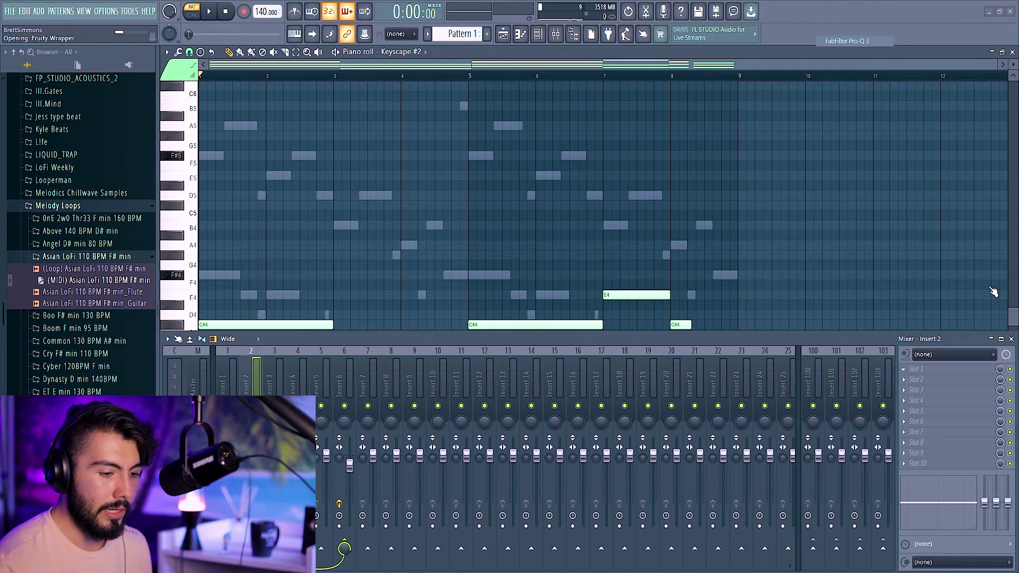
left_click(205, 324)
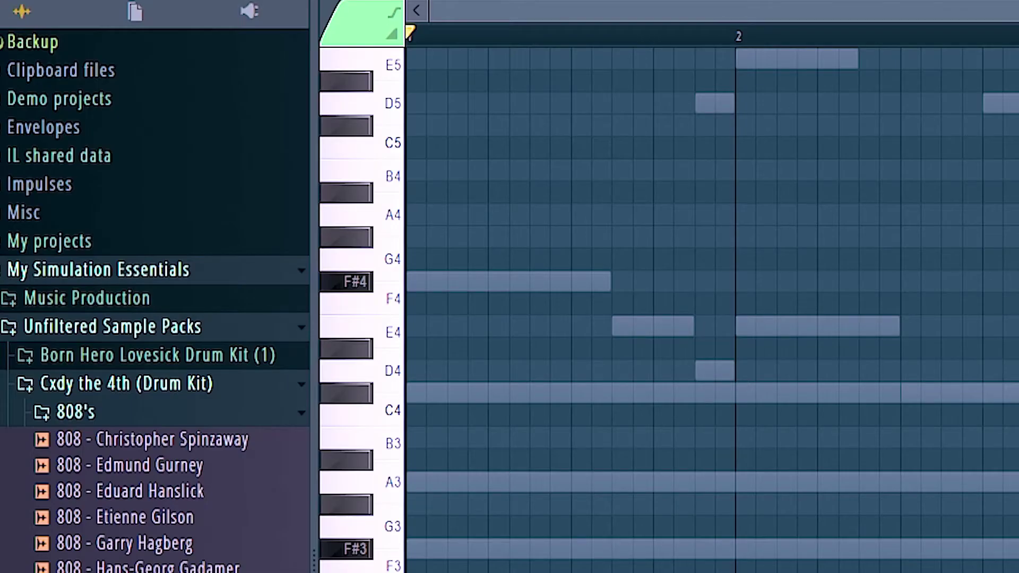
- Fill a gap between the C5 hi-hat hits in bar 2 with an extra note to form a quick three-note roll
key("space")
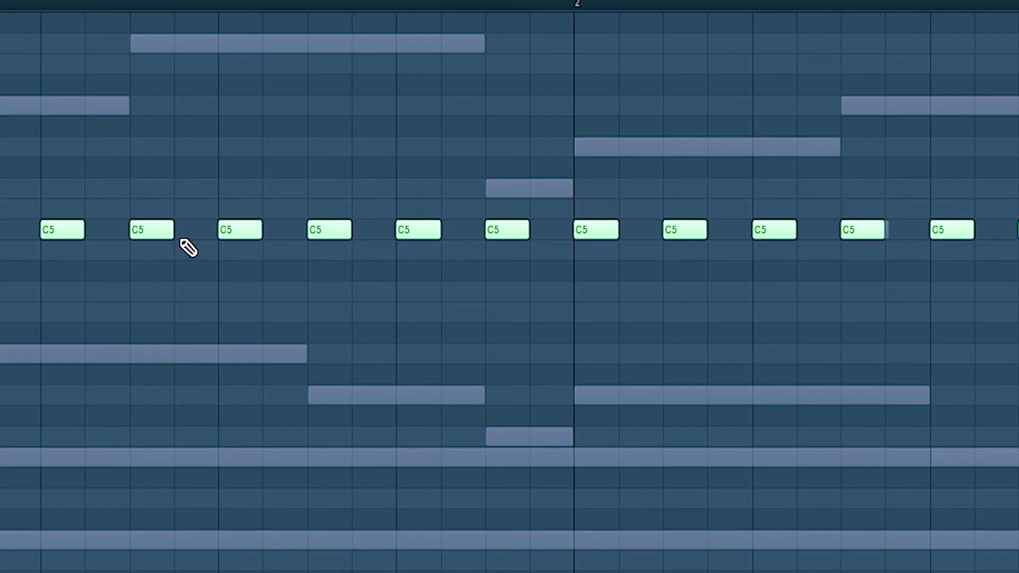
left_click(708, 236)
scroll(743, 250, "down", 2)
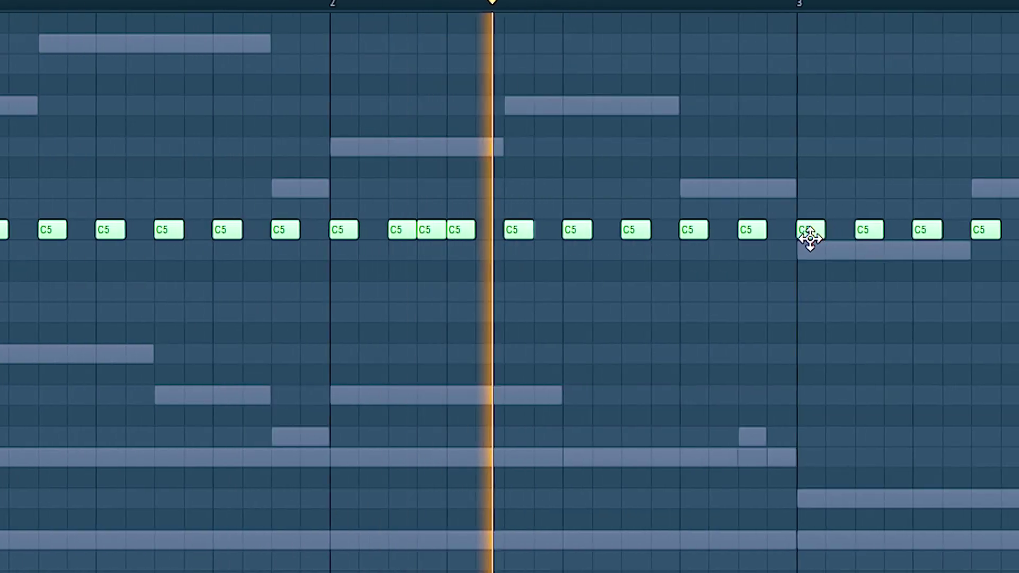
scroll(902, 234, "down", 2)
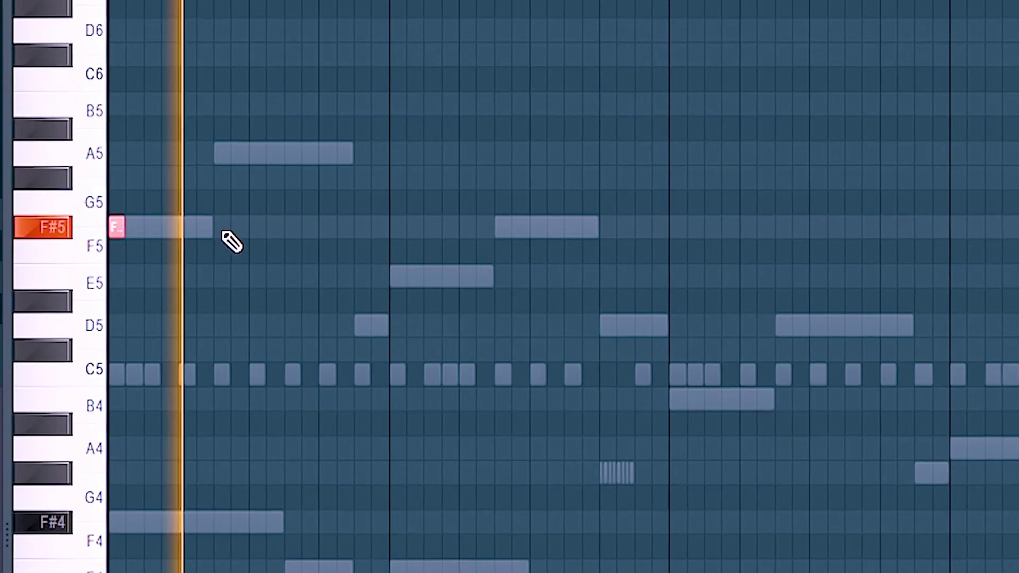
- Place short 808 notes on F#5 in bars 1 and 2 and line up the C5 kick hits with the 808 rhythm
left_click(227, 229)
left_click(466, 228)
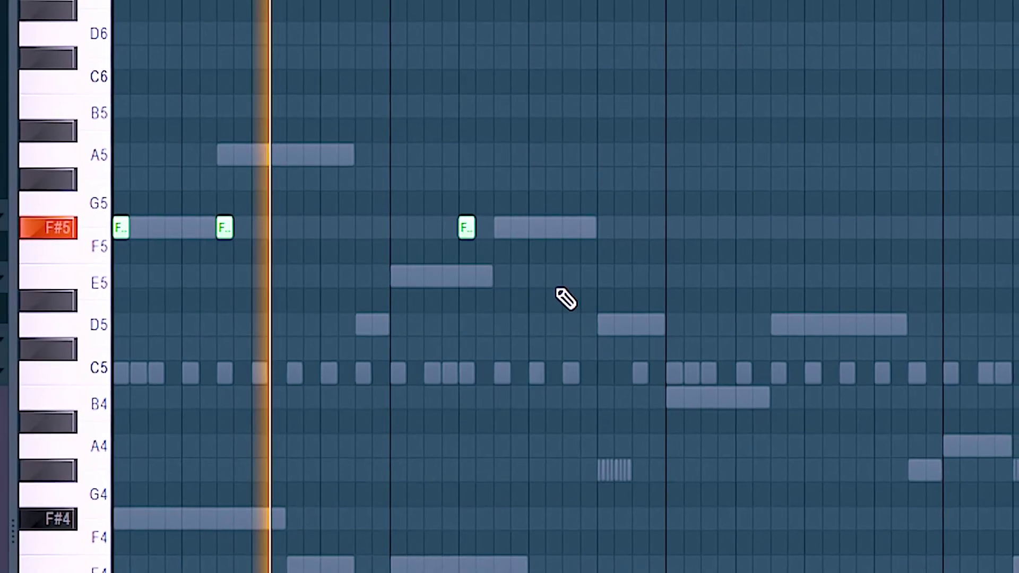
left_click(578, 229)
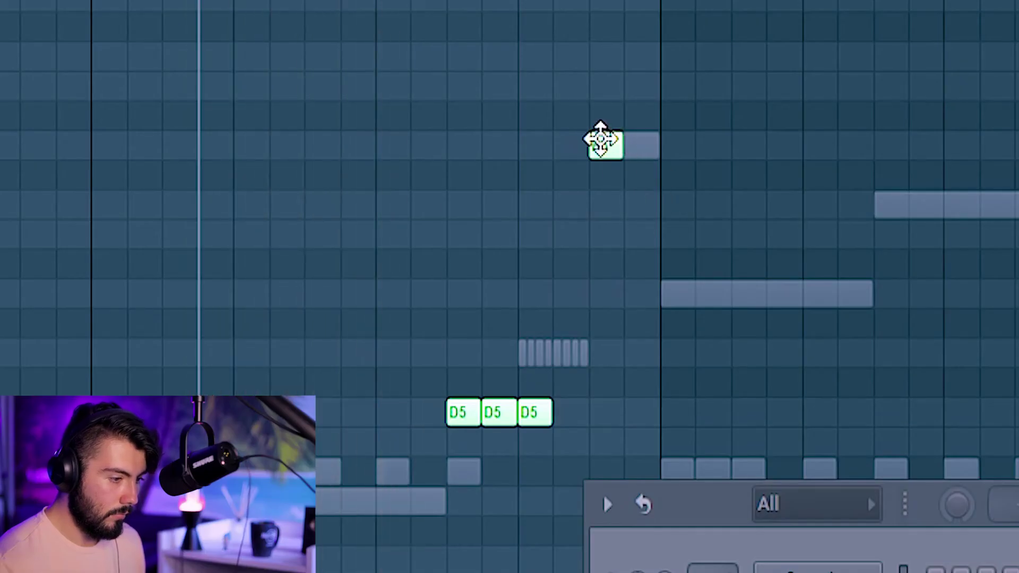
scroll(658, 132, "down", 1)
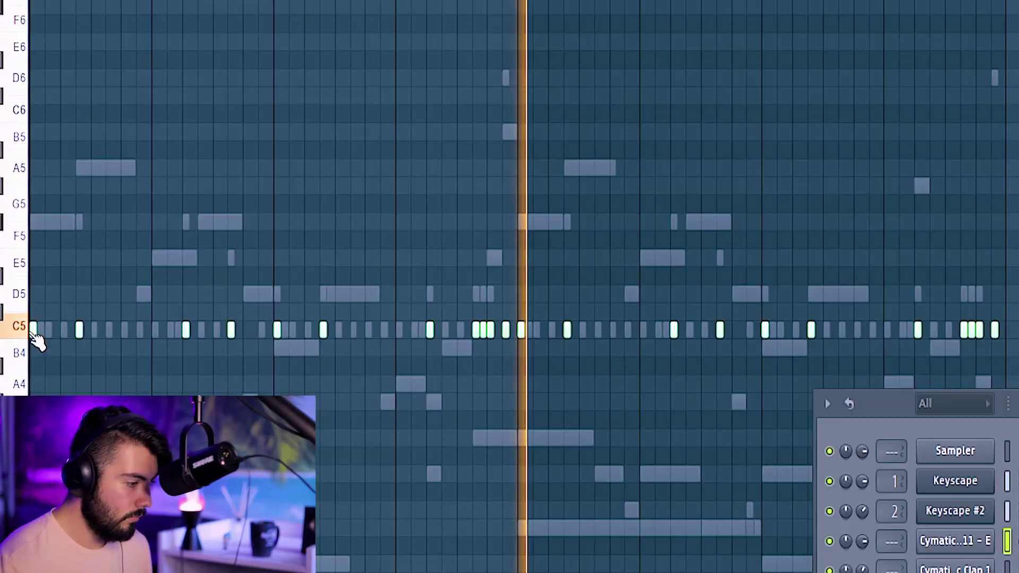
left_click_drag(33, 335, 33, 259)
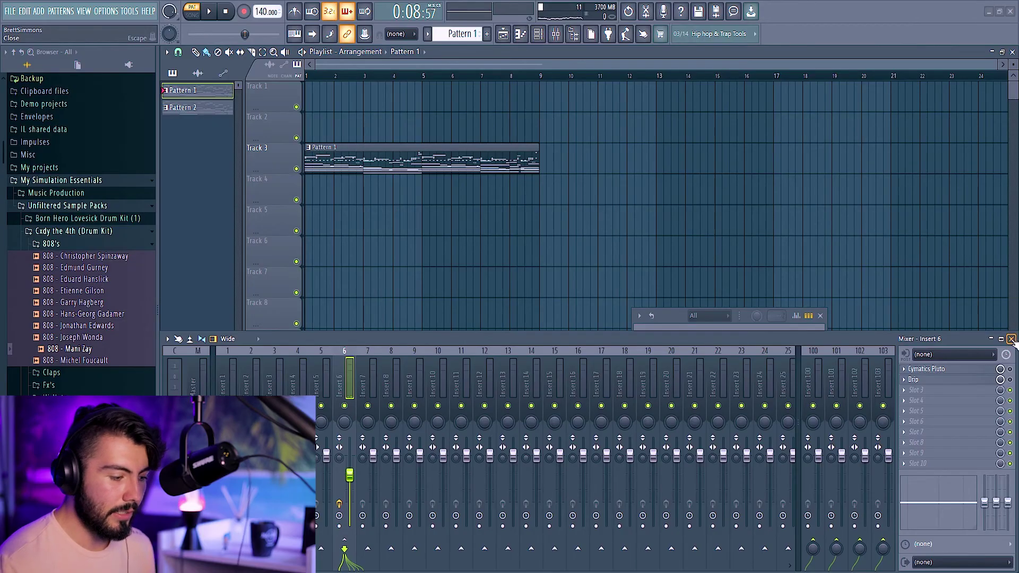
- Close the mixer and Pluto windows, and move all the selected playlist clips down one track
left_click(1011, 340)
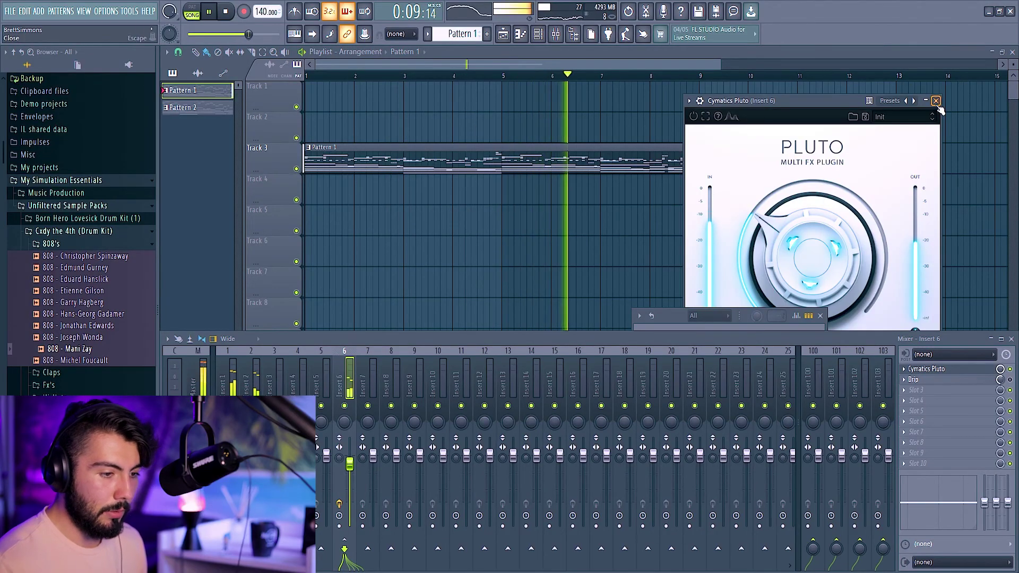
left_click(936, 101)
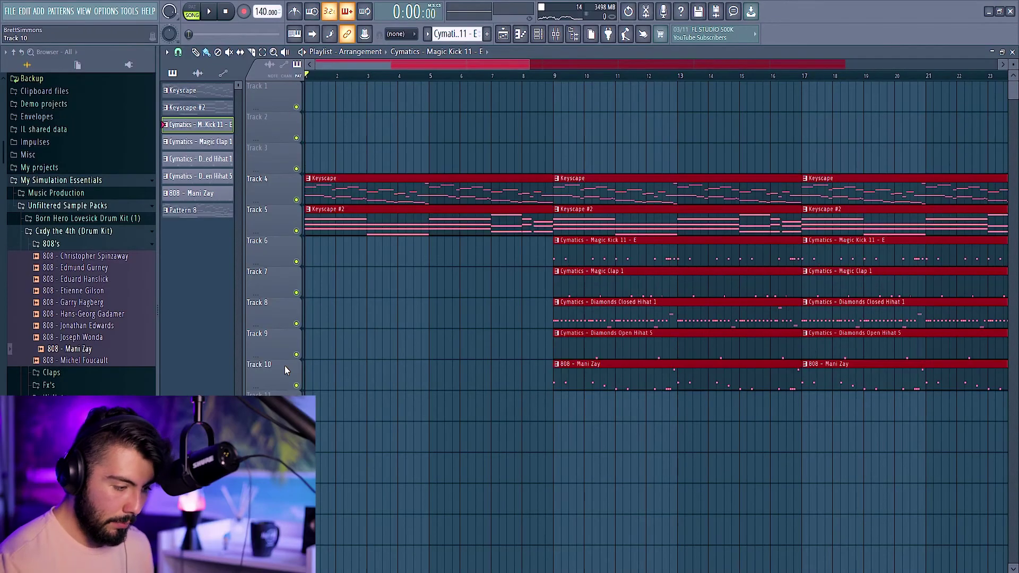
key("shift+Down")
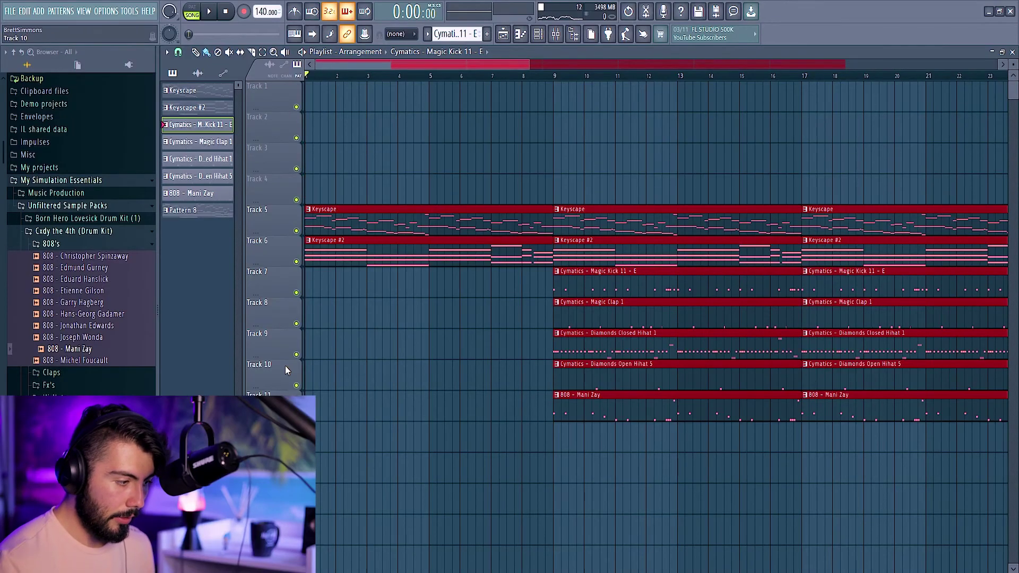
left_click(401, 99)
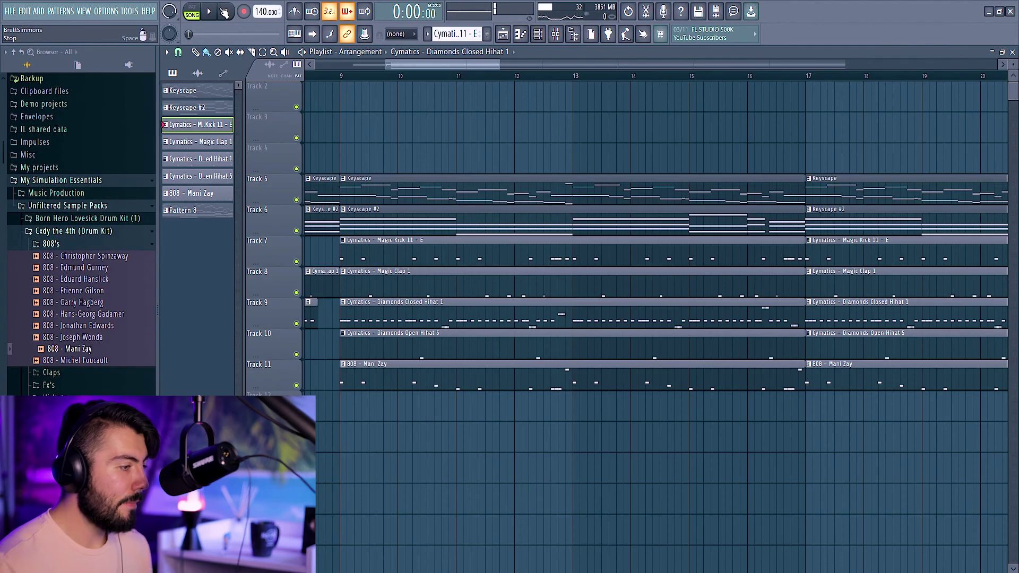
- Shorten the ends of the Magic Kick and 808 - Mani Zay clips just before bar 17 to leave a drum gap
scroll(483, 100, "down", 3)
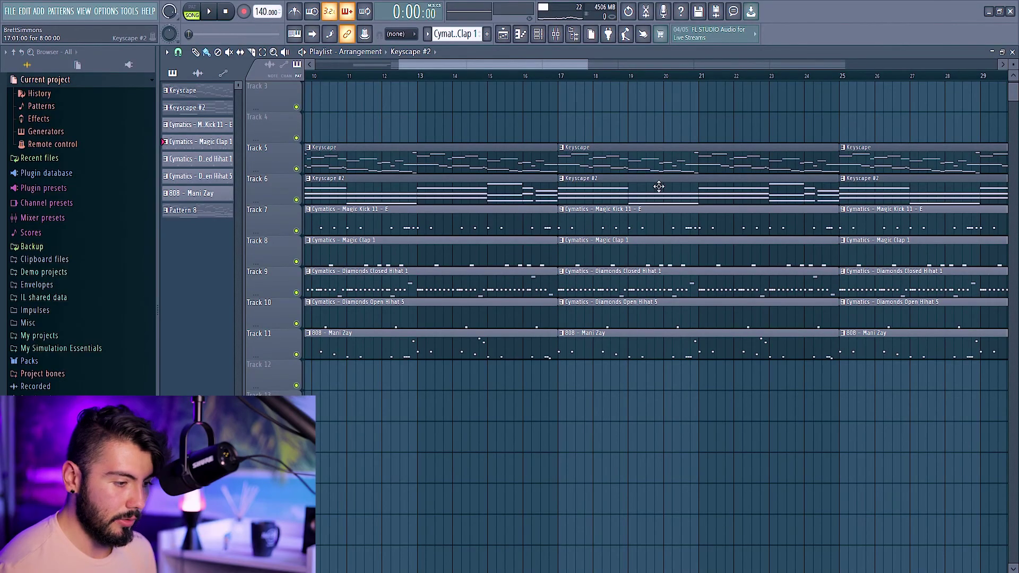
left_click_drag(557, 221, 541, 220)
left_click_drag(557, 345, 547, 343)
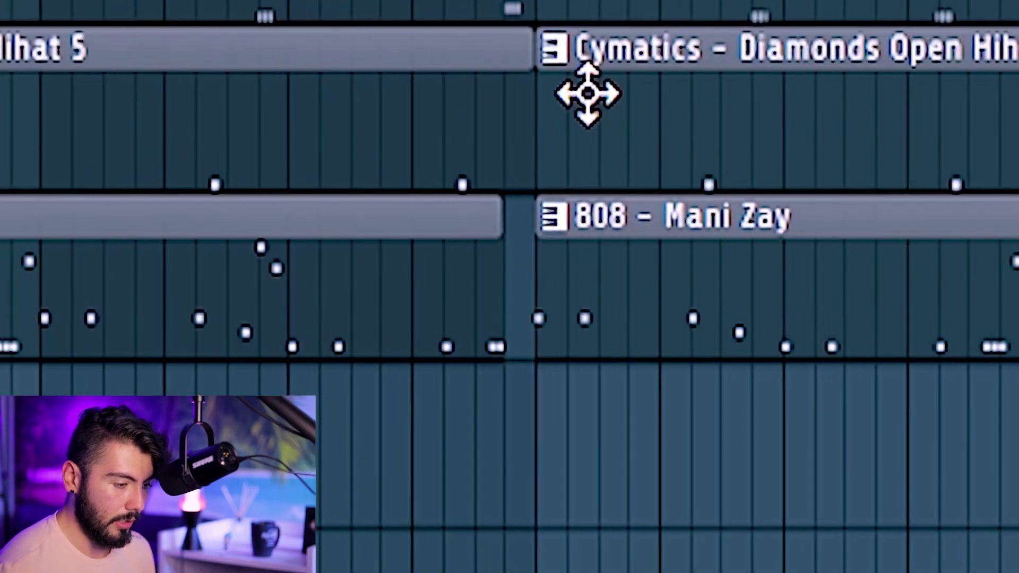